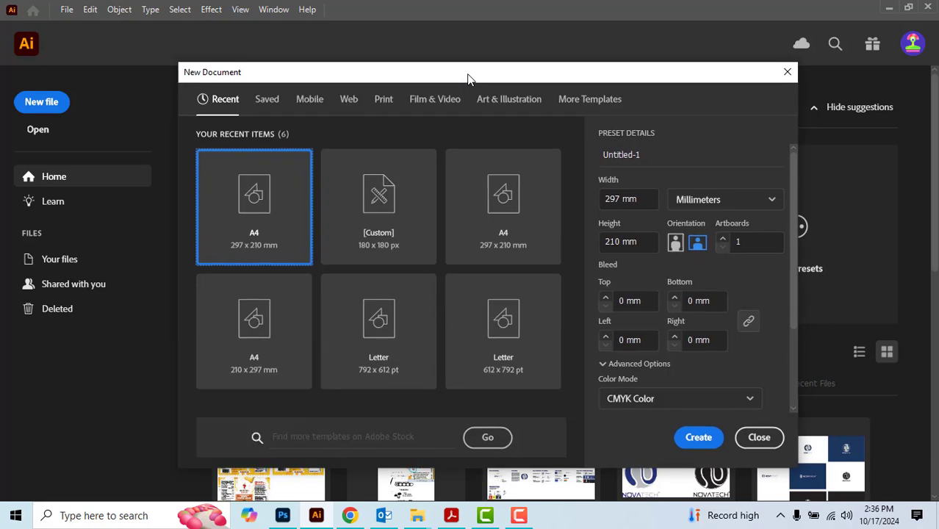
Step: Browse the Web and Print document presets and choose the A4 print preset for the new document
left_click(310, 110)
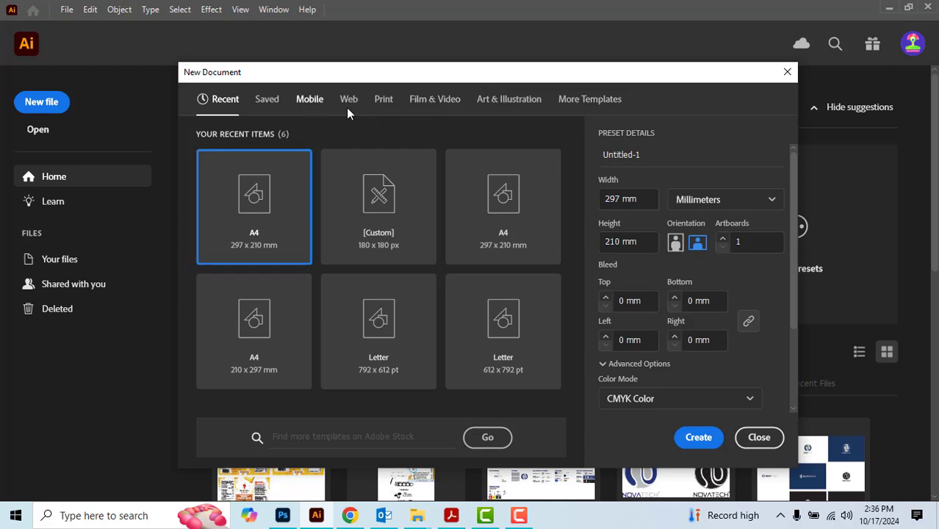
left_click(349, 107)
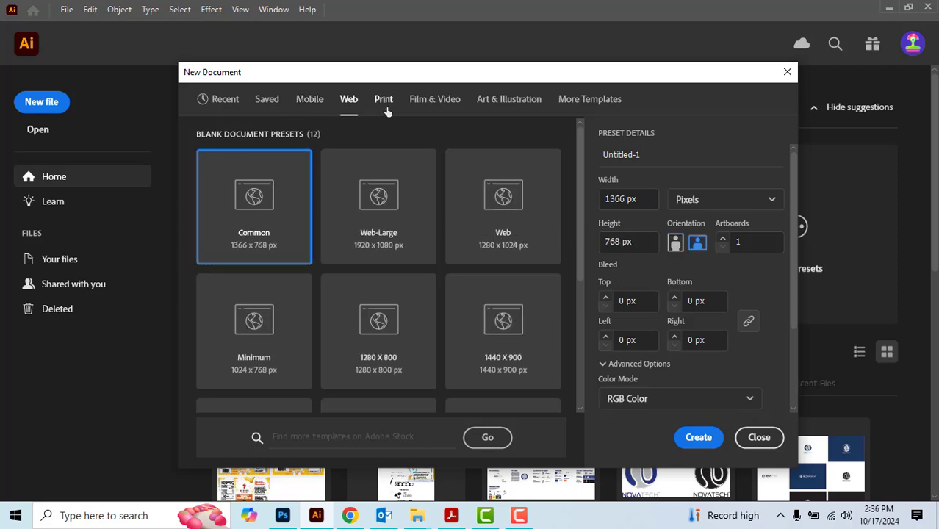
left_click(384, 100)
scroll(390, 167, "down", 3)
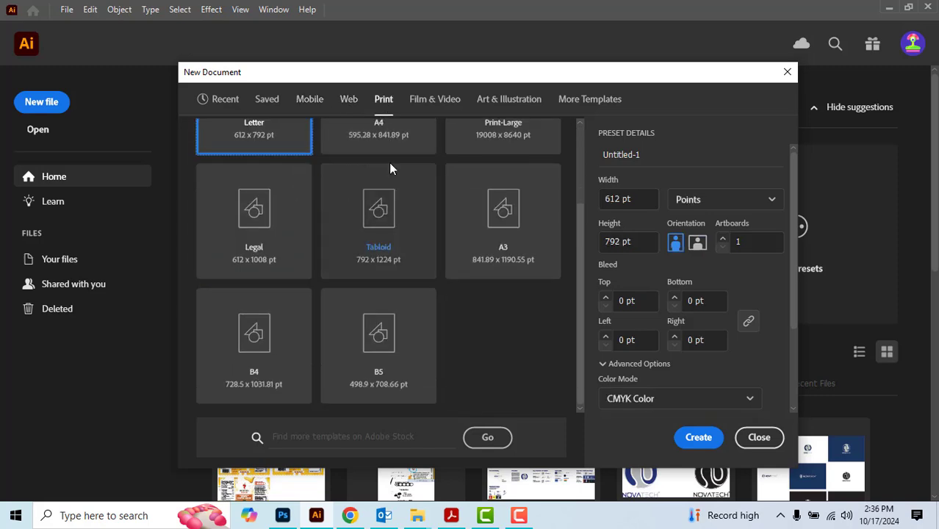
scroll(392, 249, "up", 3)
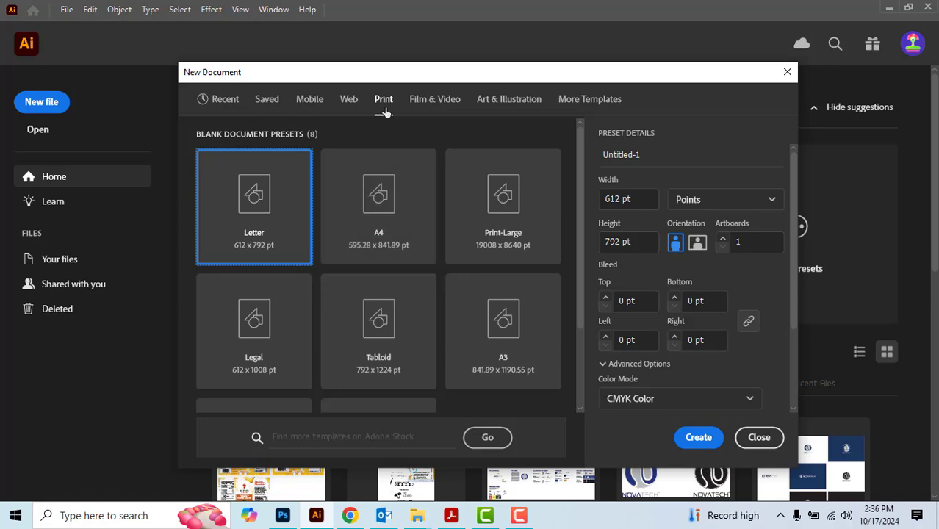
left_click(400, 212)
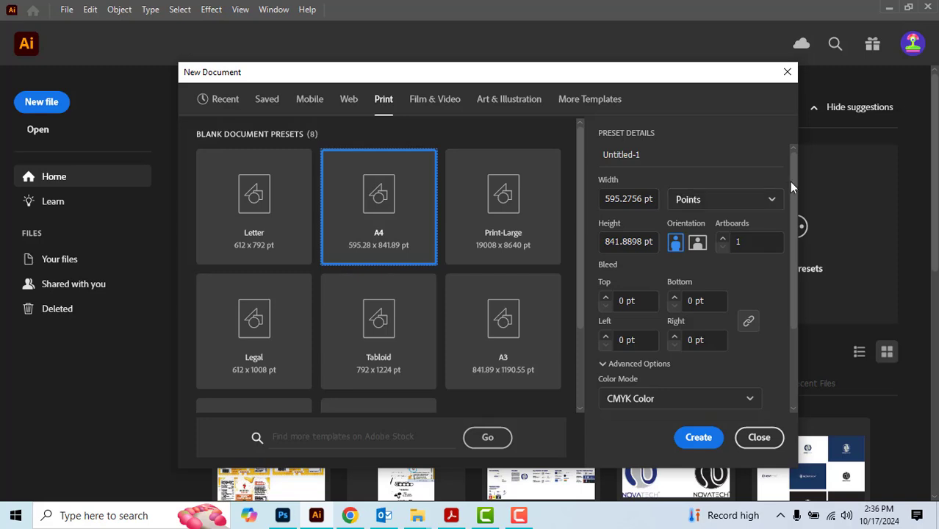
Step: Keep the document name Untitled-1 and set the new document's units to Millimeters
mouse_move(790, 181)
left_mouse_down()
mouse_move(795, 245)
mouse_move(793, 167)
left_mouse_up()
left_click(682, 154)
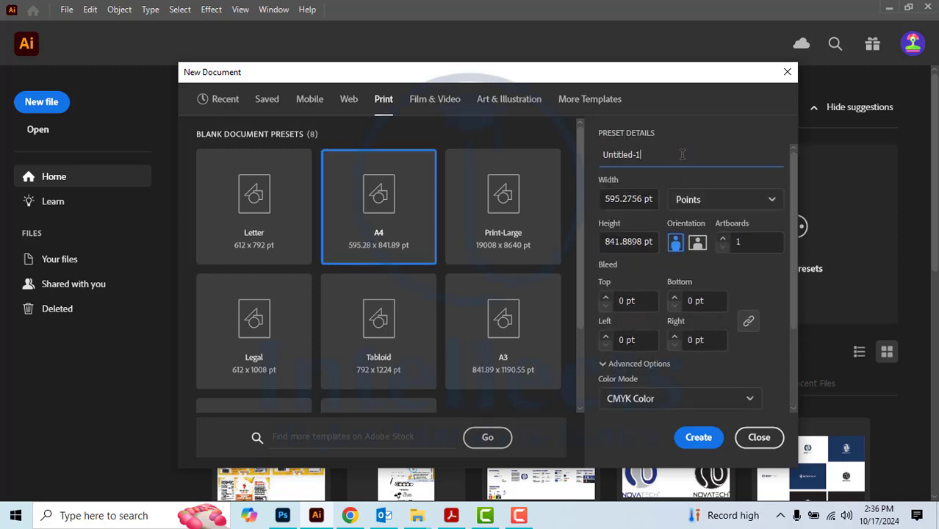
left_click_drag(682, 154, 563, 160)
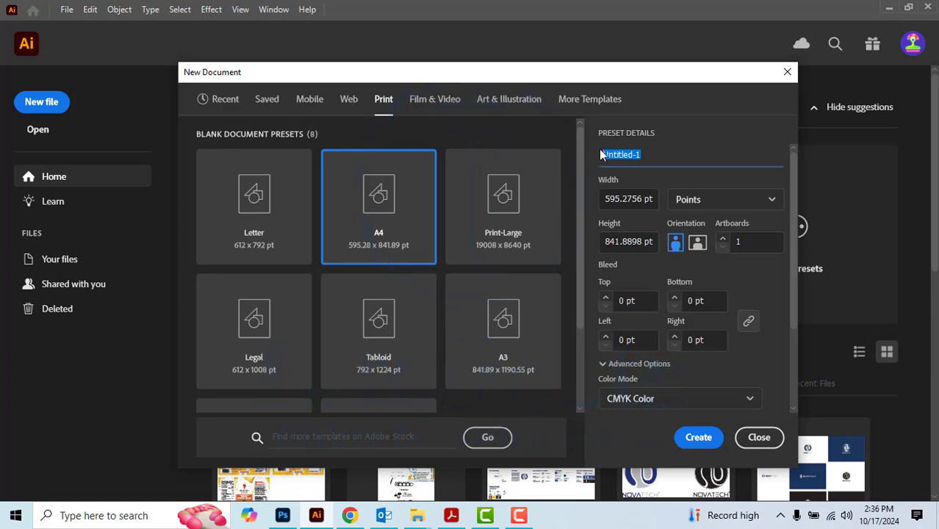
left_click(708, 200)
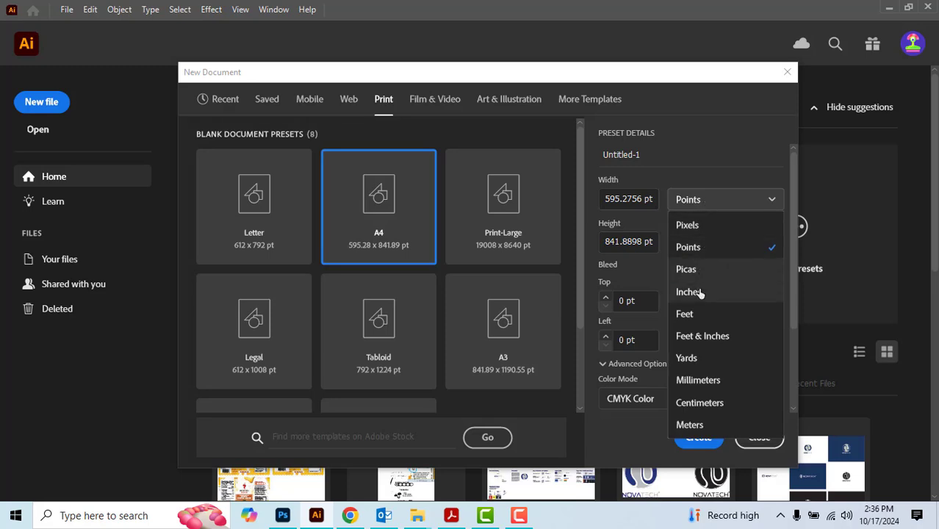
left_click(716, 387)
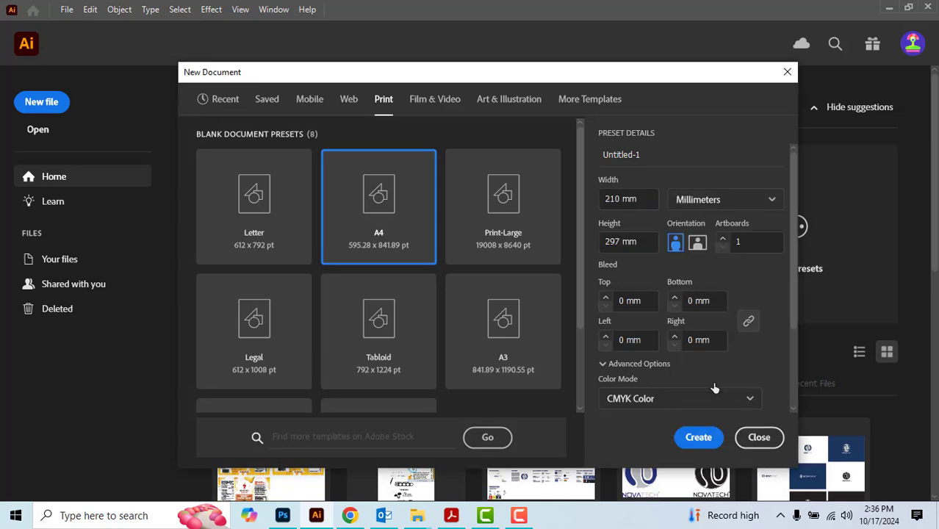
Step: Review the new document's width, height, artboard count and bleed fields for all four edges
left_click(645, 199)
left_click(647, 239)
left_click(746, 242)
scroll(792, 290, "down", 1)
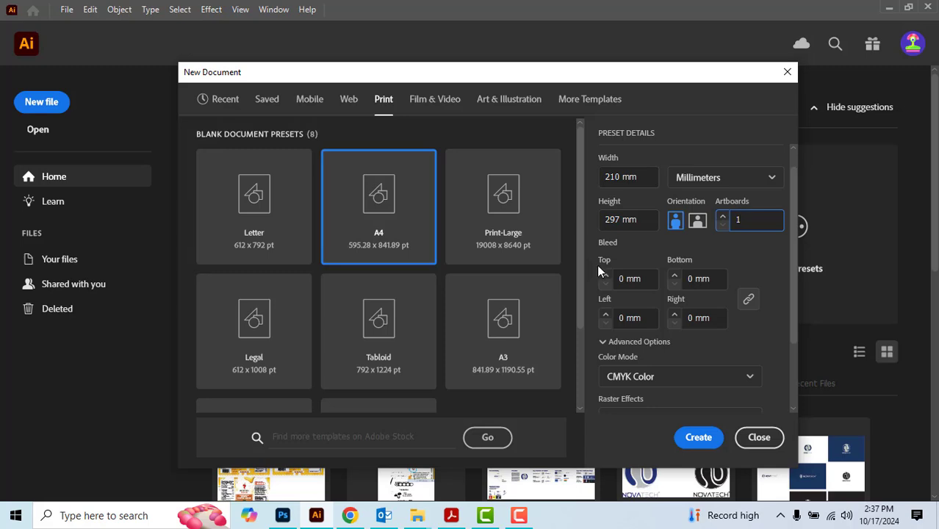
left_click(650, 281)
left_click(707, 283)
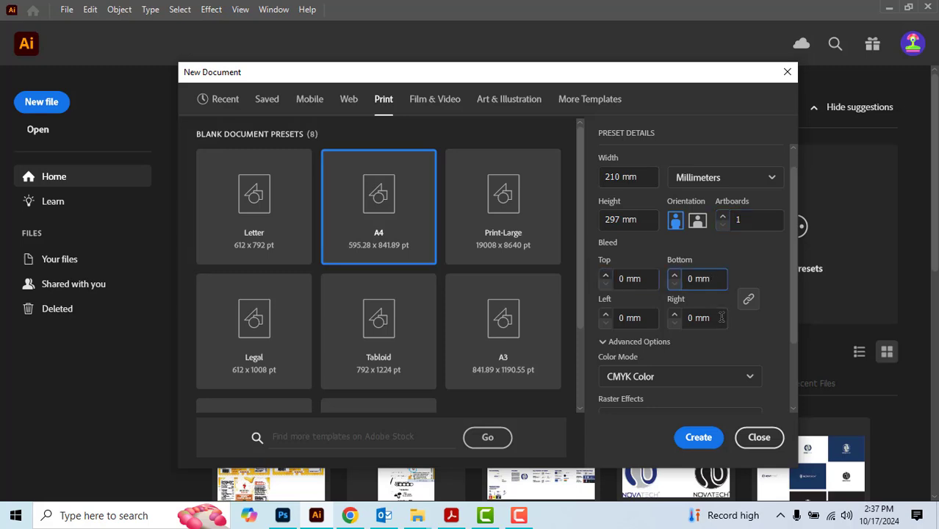
left_click(702, 320)
left_click(645, 318)
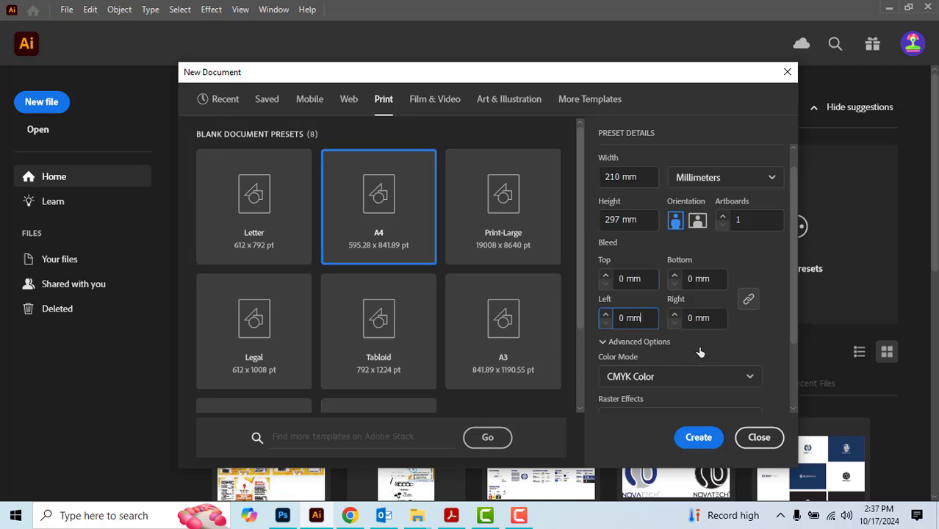
Step: Keep CMYK Color as color mode and High (300 ppi) as raster effects in the advanced options, and create the document
left_click(624, 343)
left_click(613, 351)
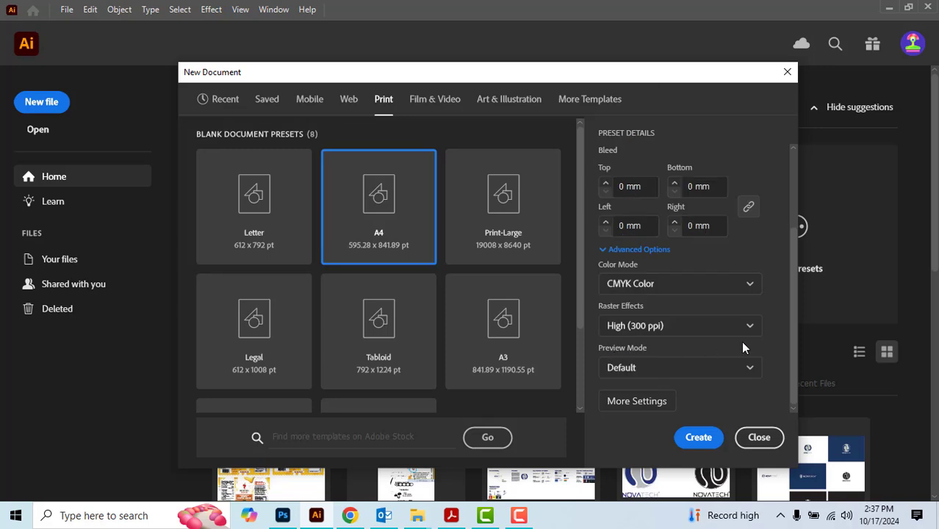
left_click(696, 292)
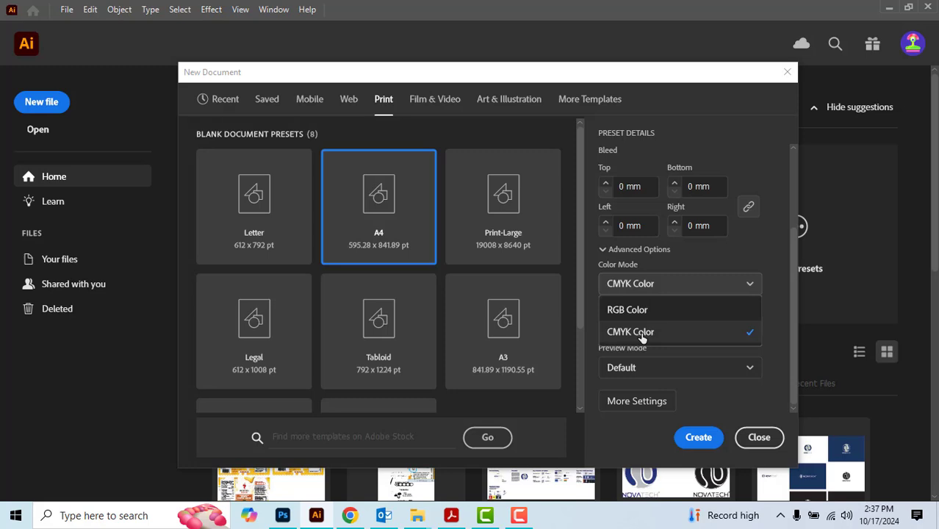
left_click(780, 307)
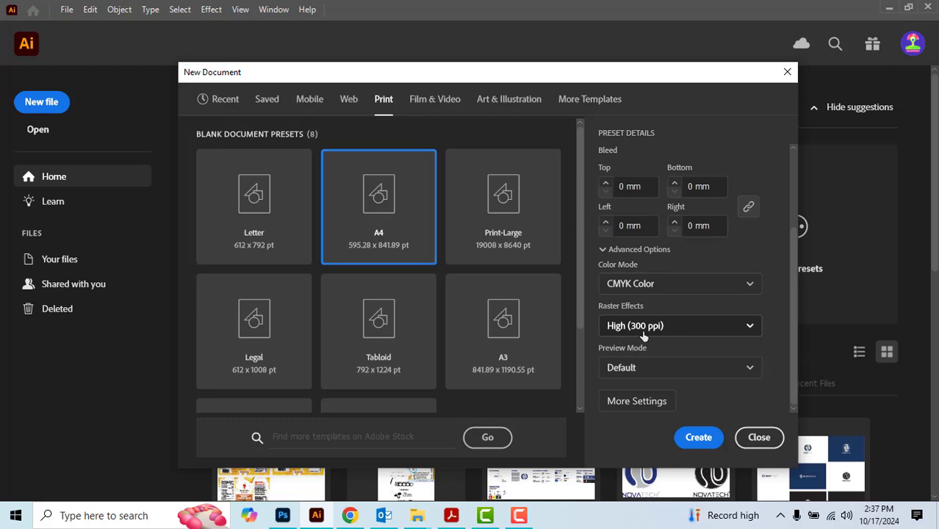
left_click(688, 328)
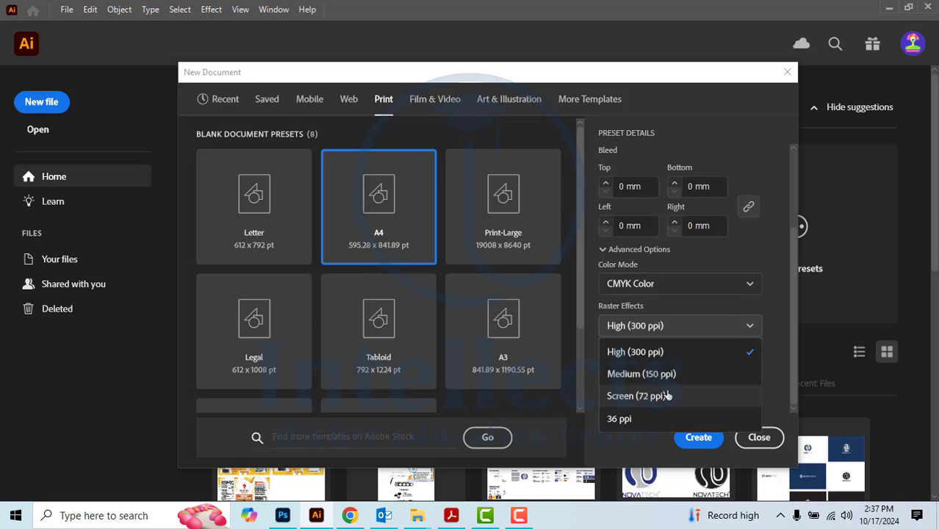
left_click(669, 353)
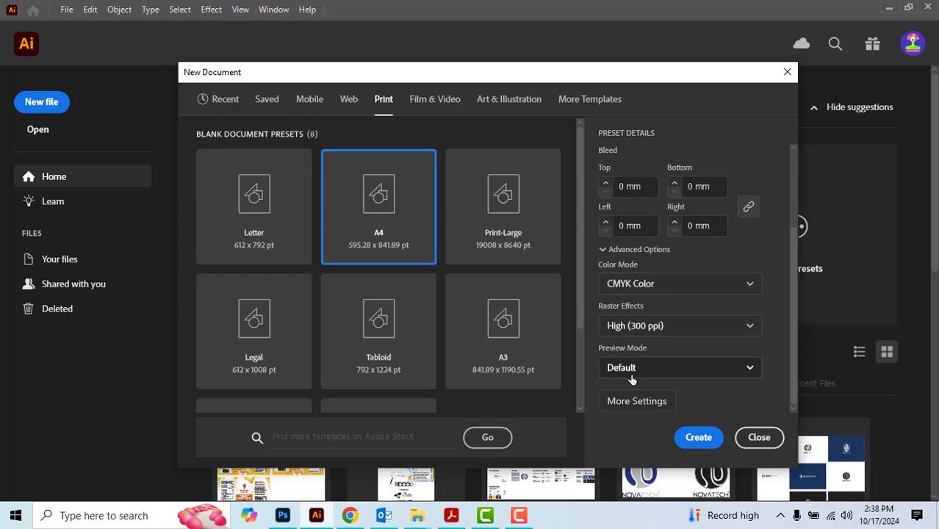
left_click(699, 439)
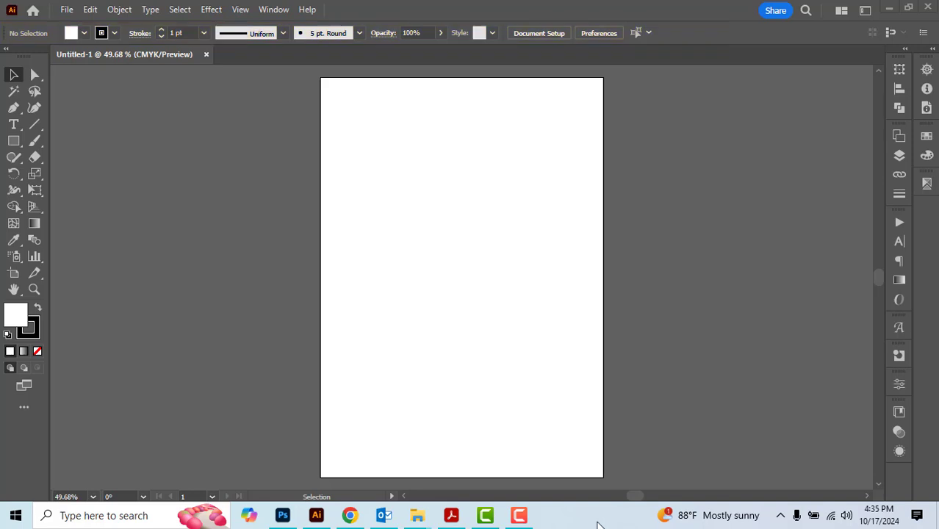
Step: Hide the Control bar and show it again
left_click(281, 12)
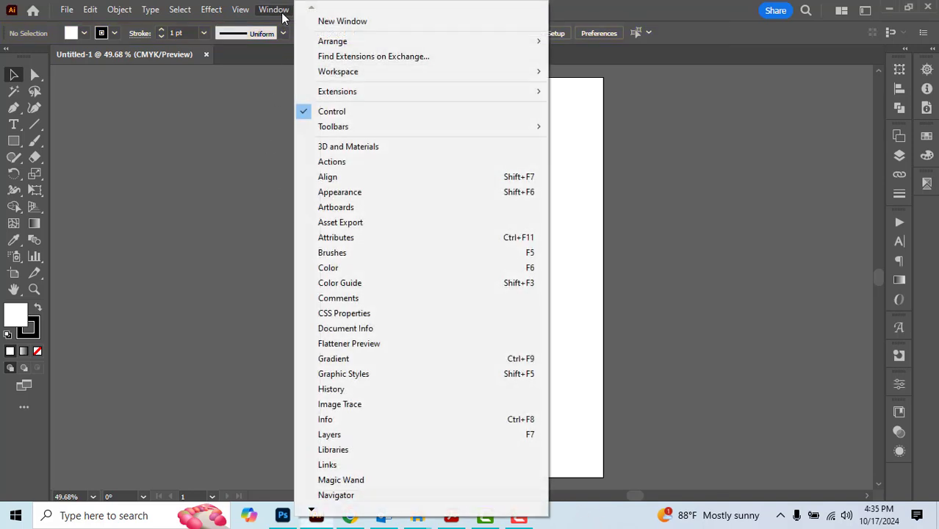
left_click(330, 112)
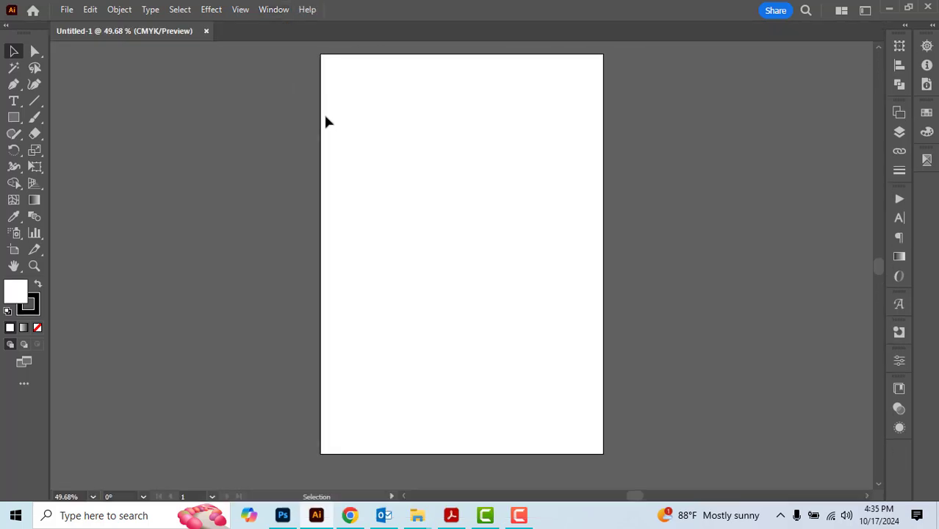
left_click(278, 11)
left_click(312, 111)
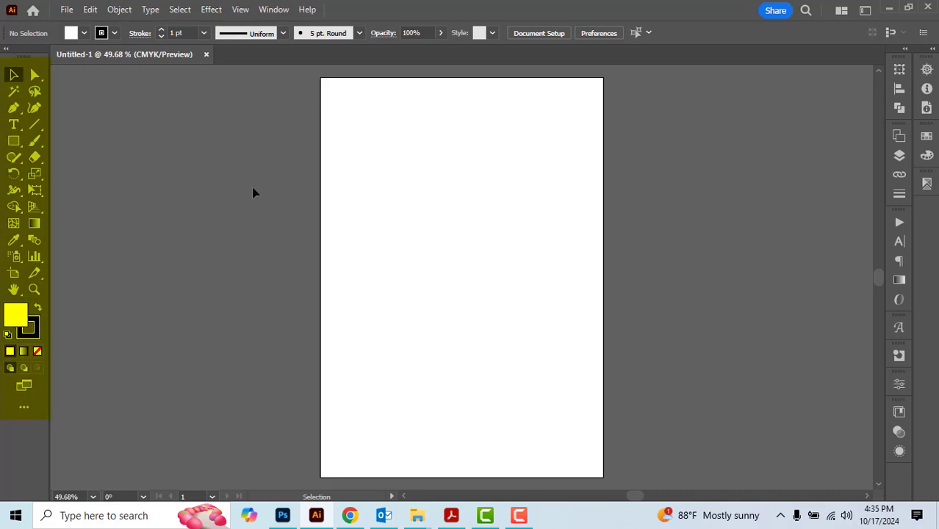
Step: Check which toolbar type, Advanced or Basic, is enabled for the workspace without changing it
left_click(279, 14)
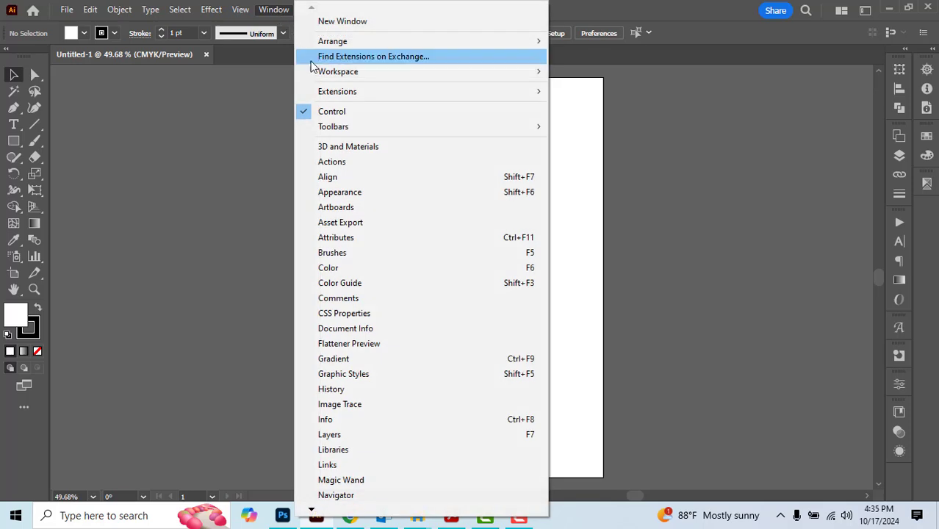
mouse_move(331, 131)
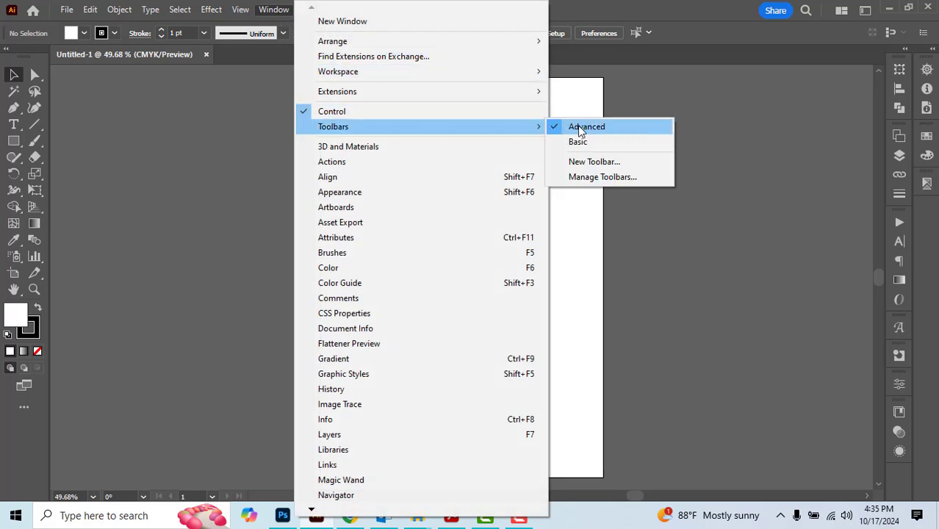
left_click(186, 195)
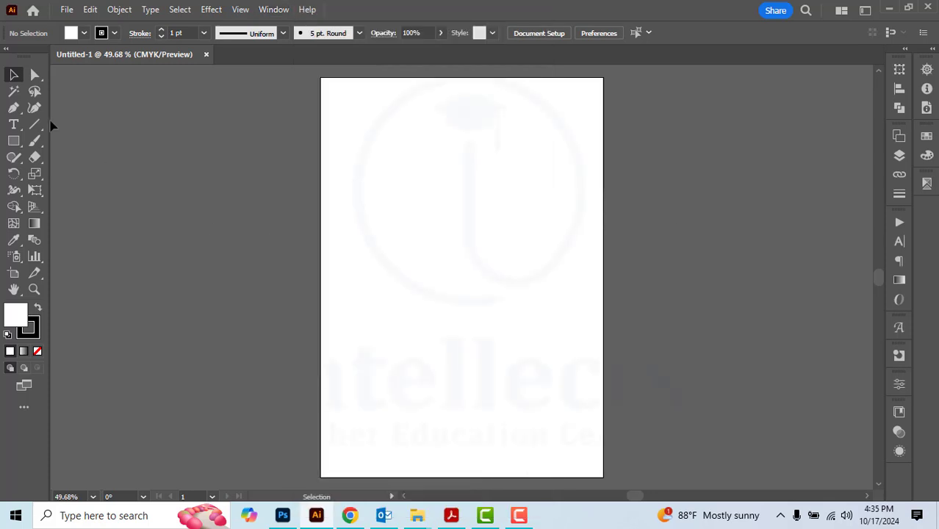
Step: Switch the tools to a single column and back to two columns
left_click(8, 51)
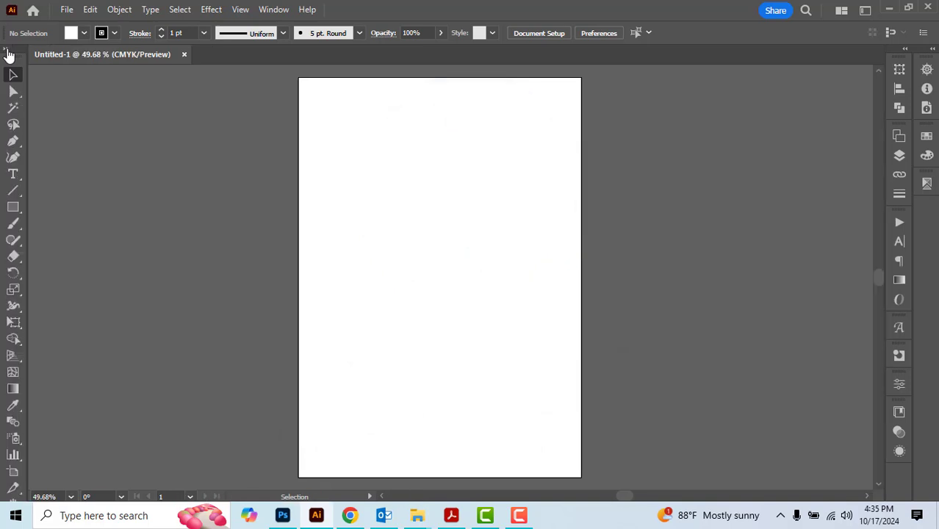
left_click(9, 52)
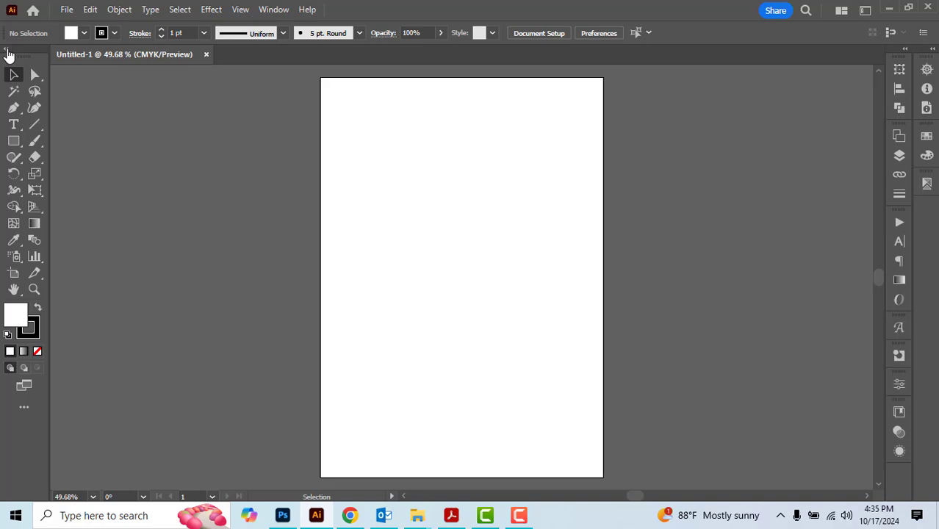
left_click_drag(23, 50, 13, 73)
Step: Examine the Direct Selection tool's variants and the Selection tool's description, keeping the Selection tool active
left_click(33, 75)
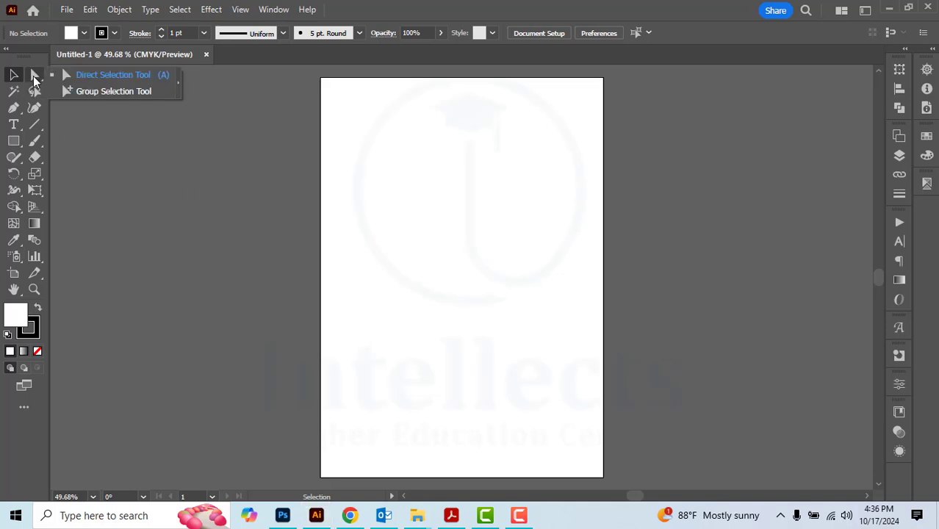
left_click(13, 108)
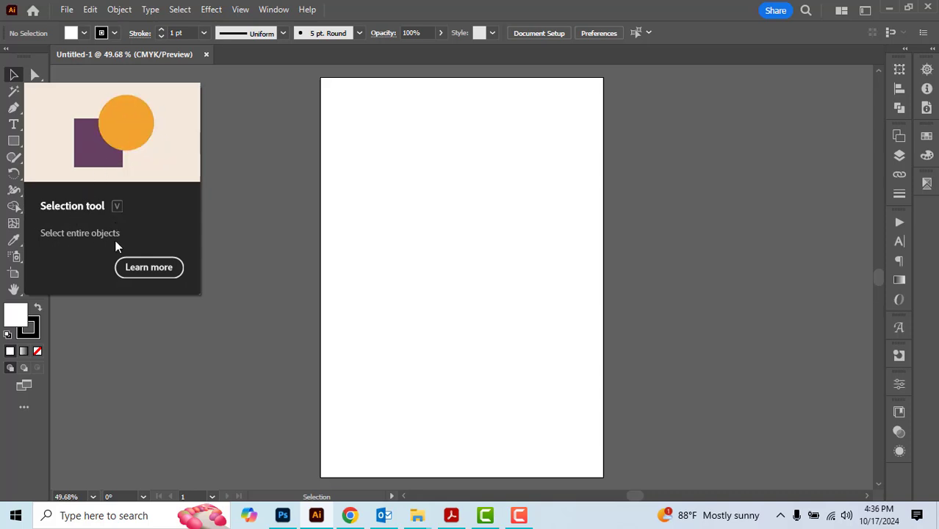
left_click(14, 75)
key("v")
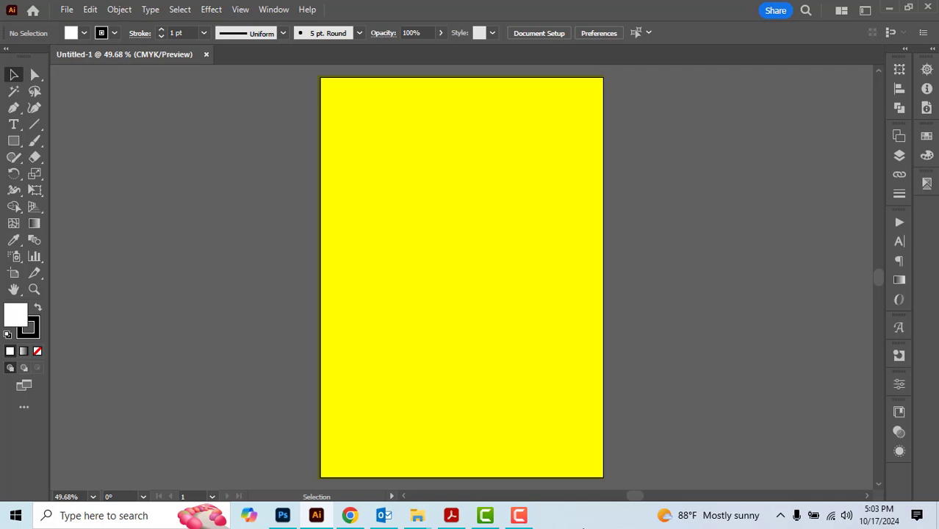
Step: Undock the Untitled-1 document window and dock it back in place
key("ctrl+z")
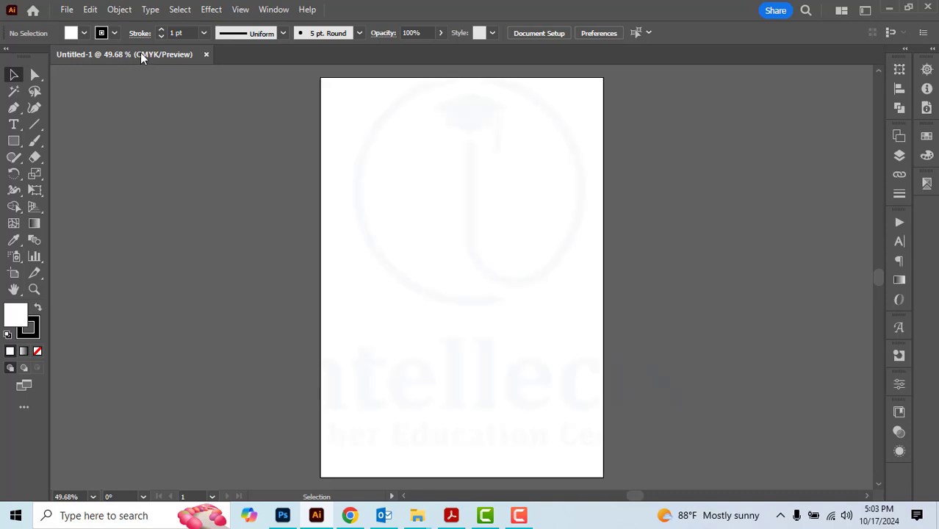
mouse_move(141, 54)
left_mouse_down()
mouse_move(171, 97)
mouse_move(147, 84)
mouse_move(139, 51)
left_mouse_up()
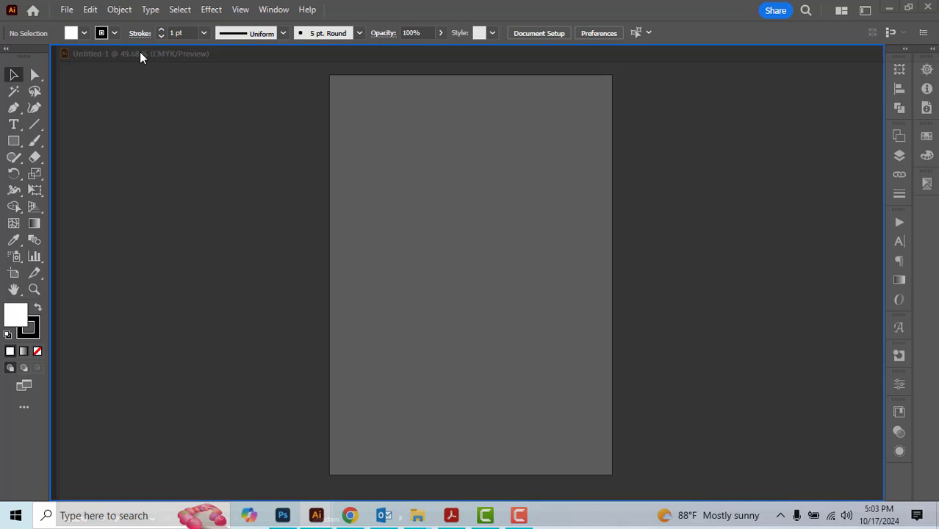
left_click_drag(140, 52, 139, 52)
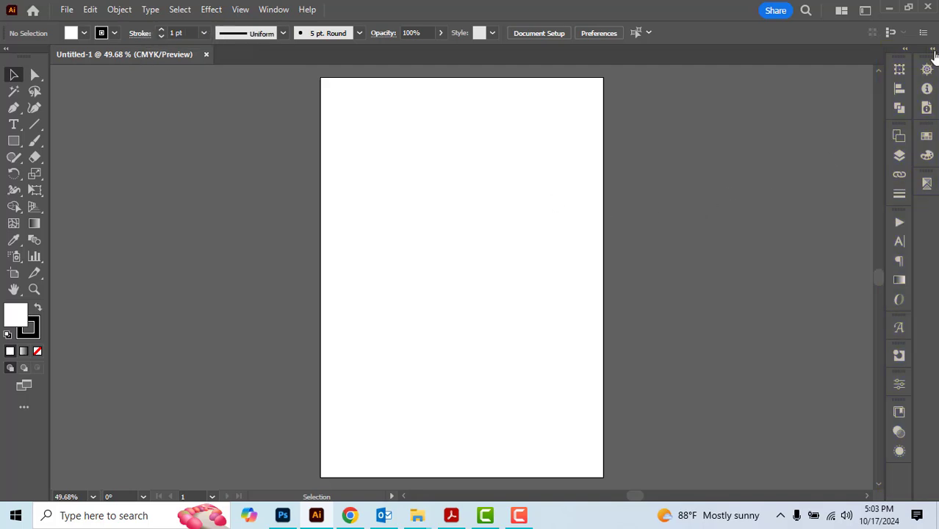
Step: Expand the docked panels with Navigator, Color and Separations Preview, and collapse them back to icons
left_click(933, 49)
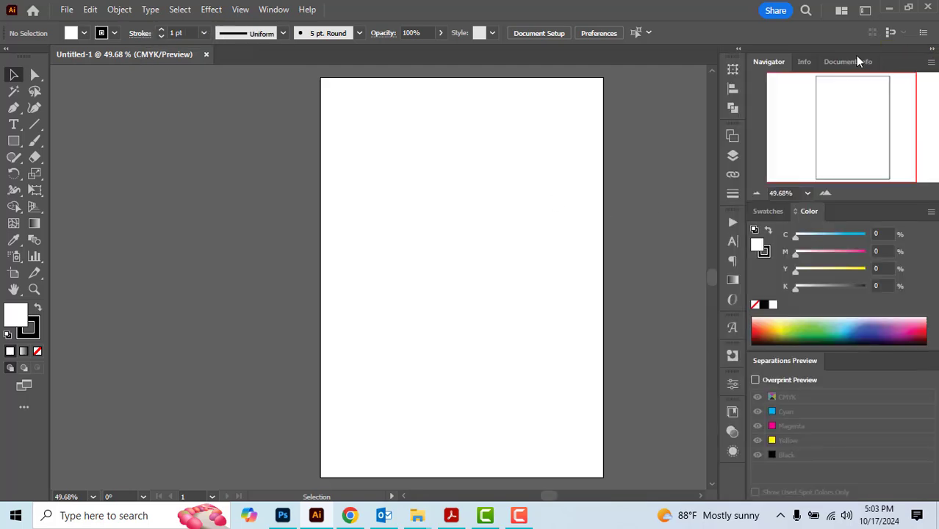
left_click(737, 50)
left_click(738, 50)
left_click(932, 49)
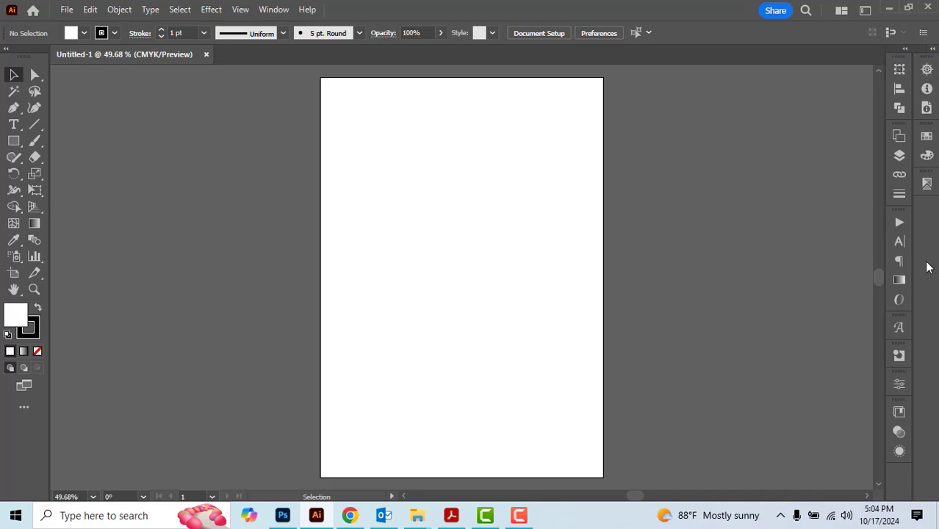
mouse_move(902, 263)
left_mouse_down()
mouse_move(798, 273)
mouse_move(906, 269)
left_mouse_up()
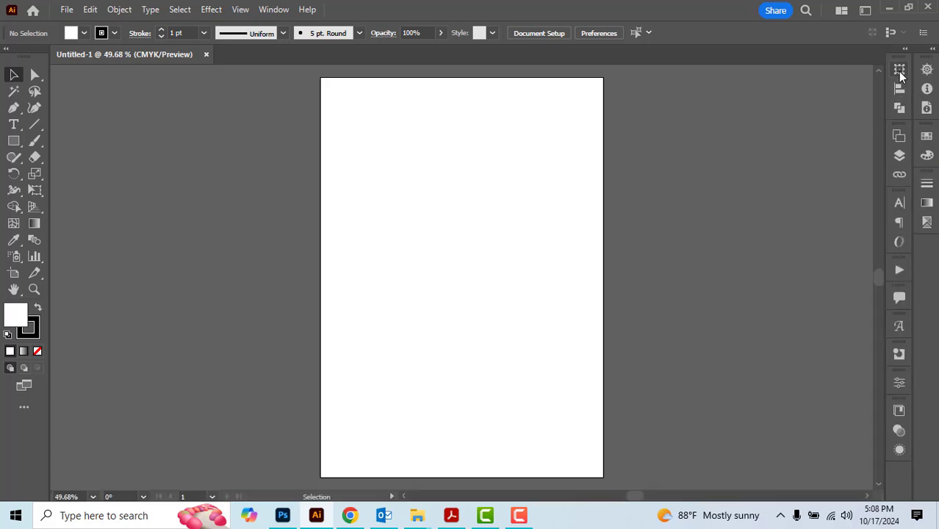
Step: View the Transform and Align panels one after the other, collapsing each back to its icon
left_click(900, 72)
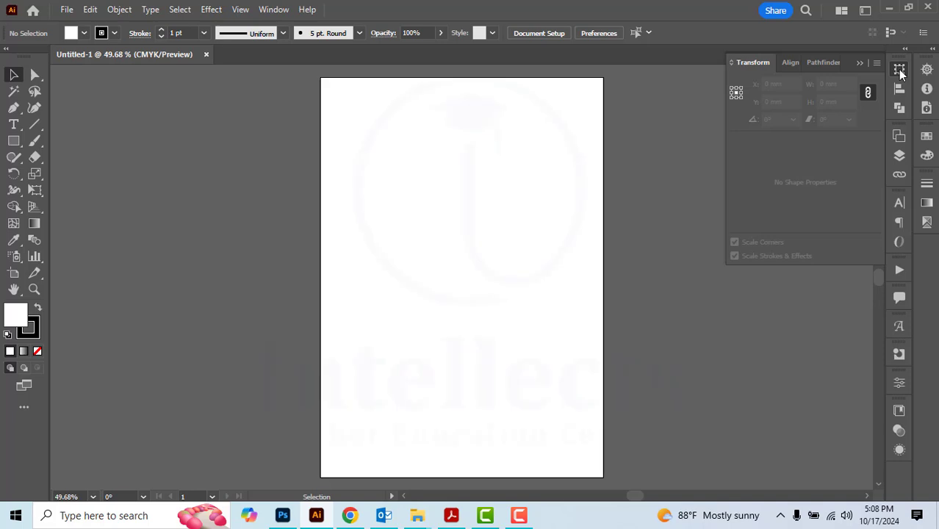
left_click(899, 69)
left_click(900, 88)
left_click(899, 88)
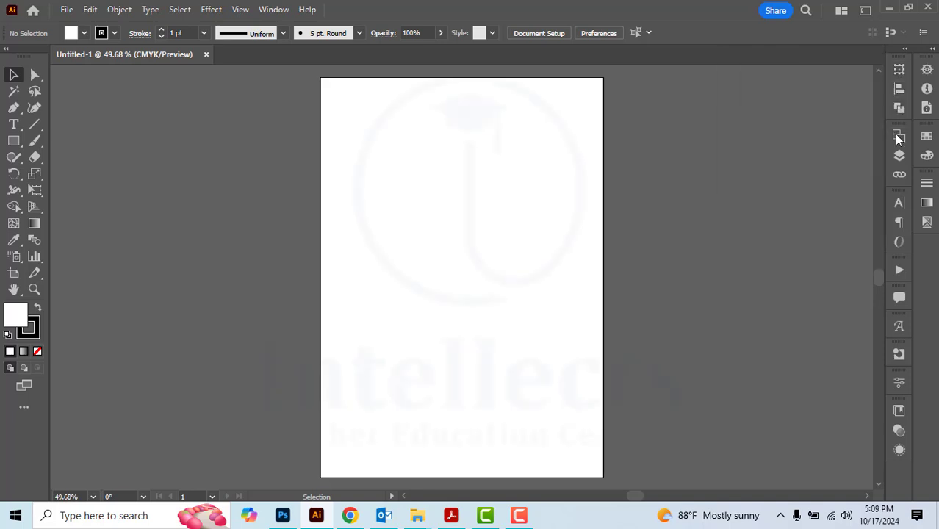
Step: Lengthen the Layers panel and look through its options, and view the Pathfinder panel before collapsing it
left_click(897, 156)
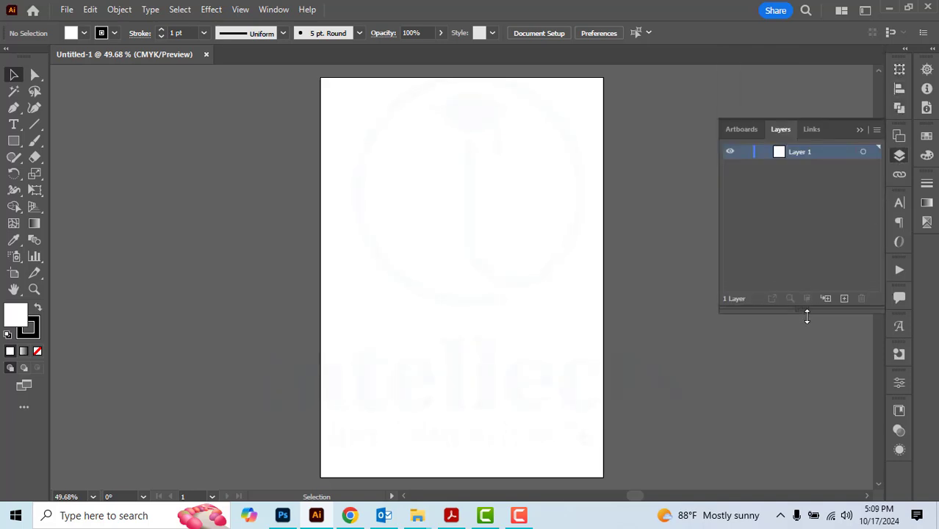
left_click_drag(807, 316, 814, 337)
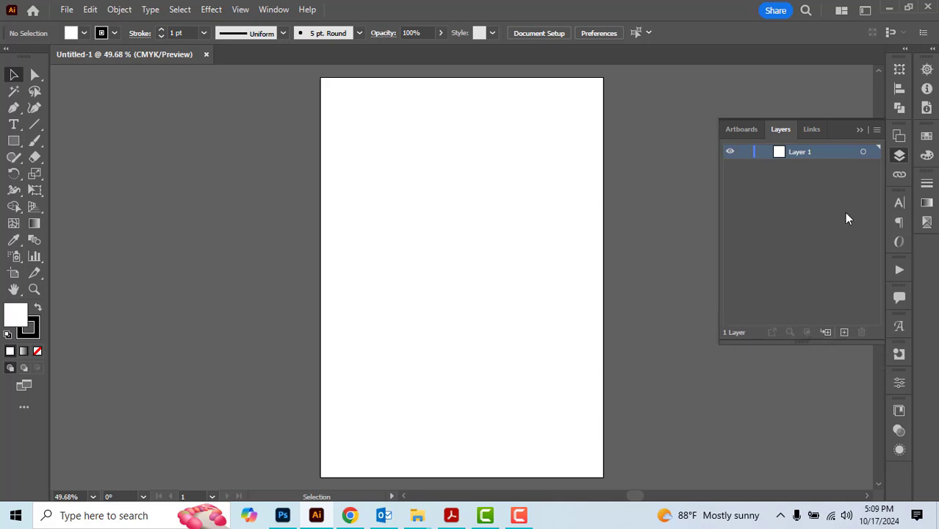
left_click(877, 130)
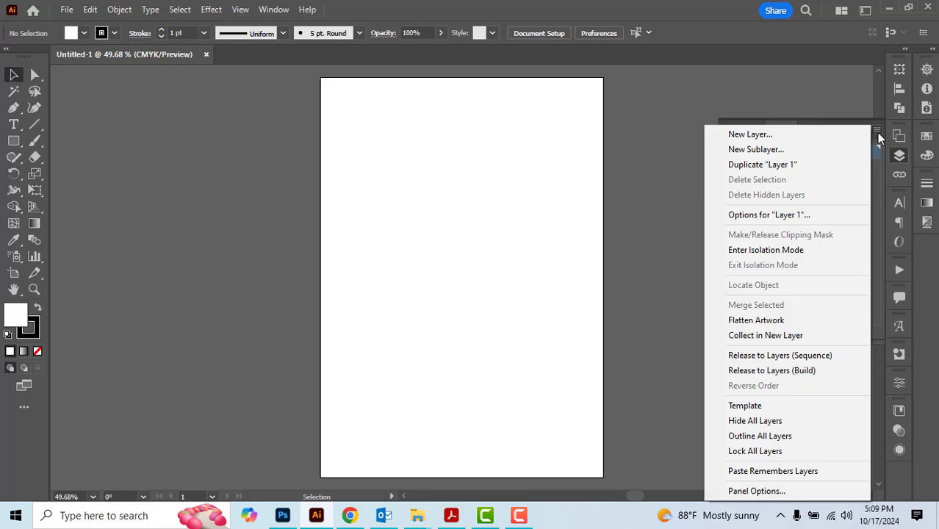
left_click(877, 133)
left_click(895, 115)
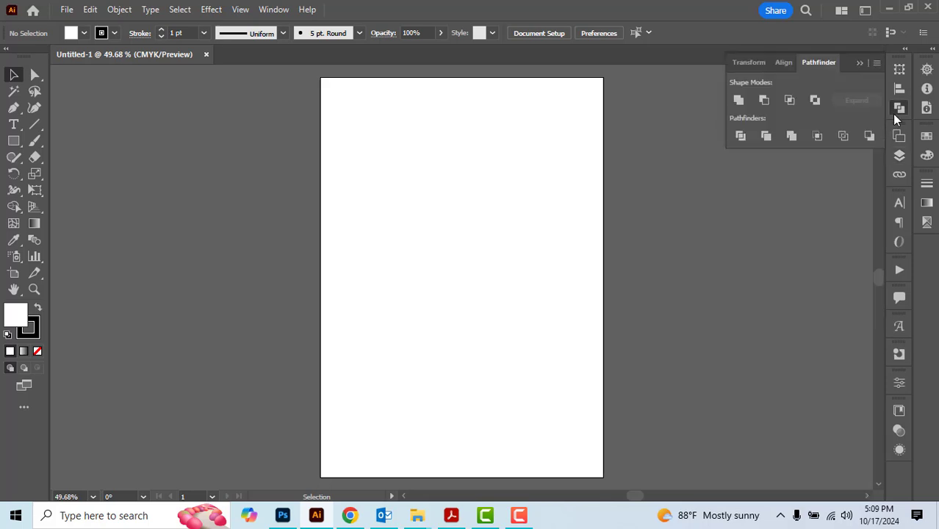
left_click(859, 63)
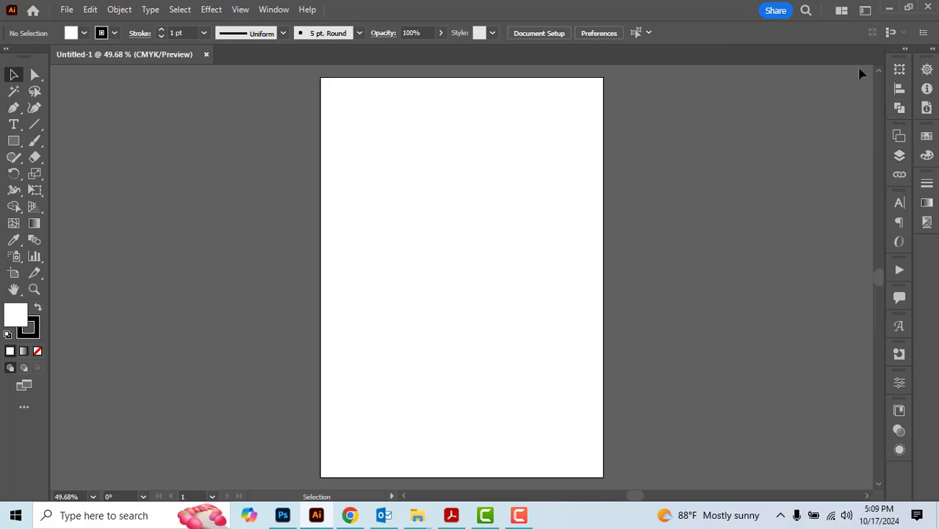
Step: Rearrange the docked panel icons, moving Layers and Links to the outermost column and grouping Artboards with Comments
left_click_drag(914, 51, 931, 73)
left_click_drag(903, 129, 898, 224)
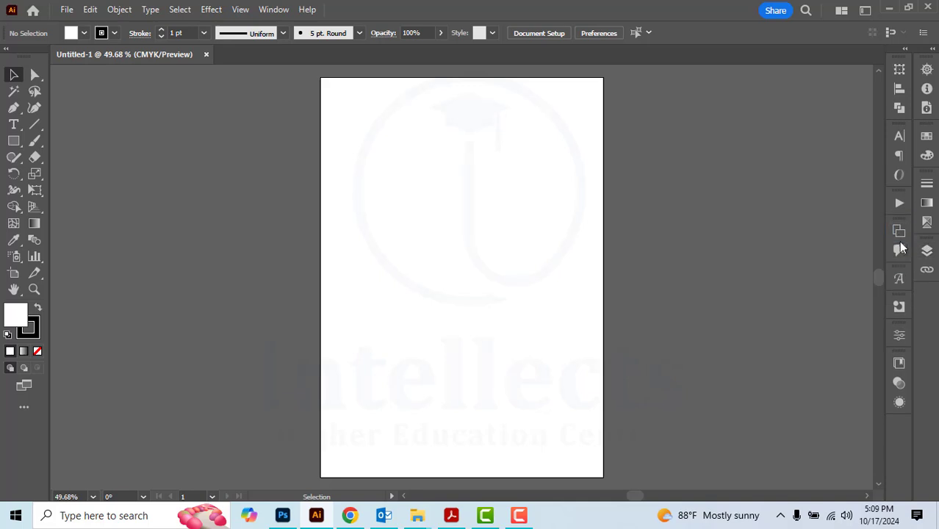
left_click_drag(898, 279, 937, 297)
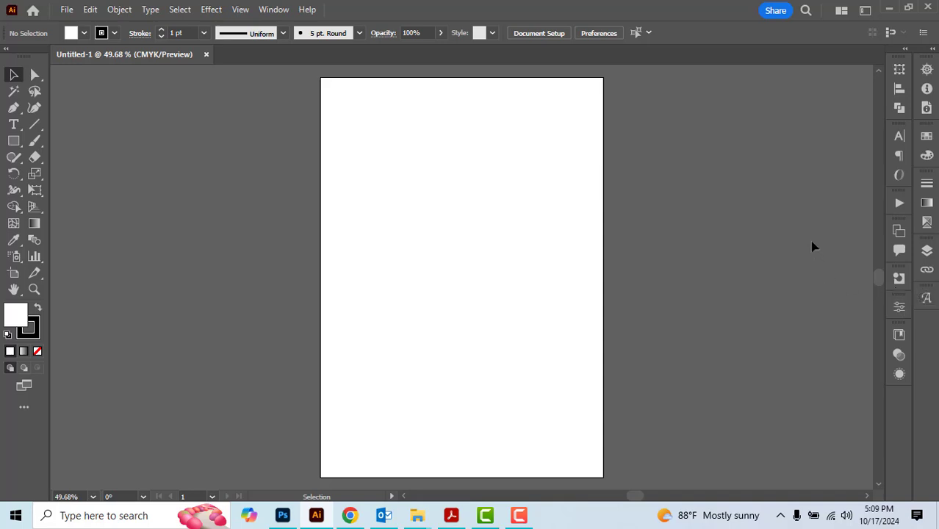
Step: Reset the Intellects workspace to restore its saved panel arrangement
left_click(865, 11)
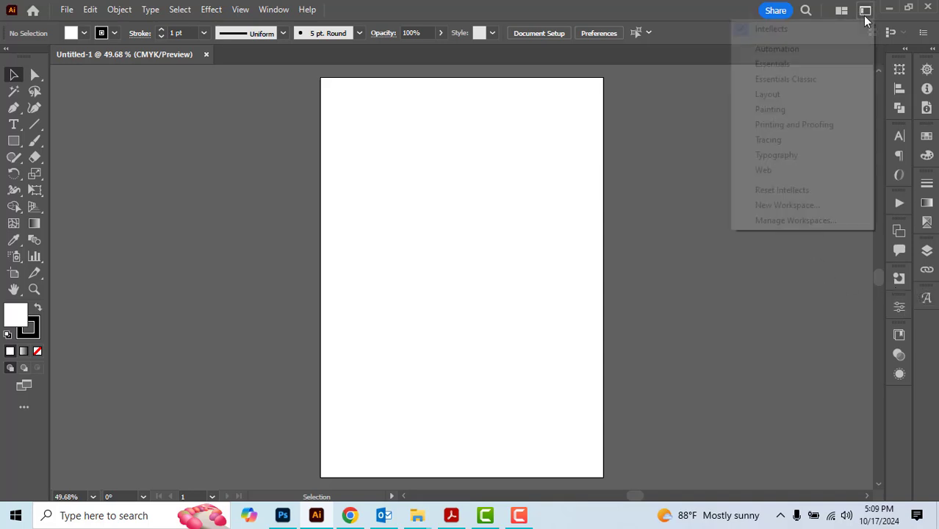
left_click(800, 194)
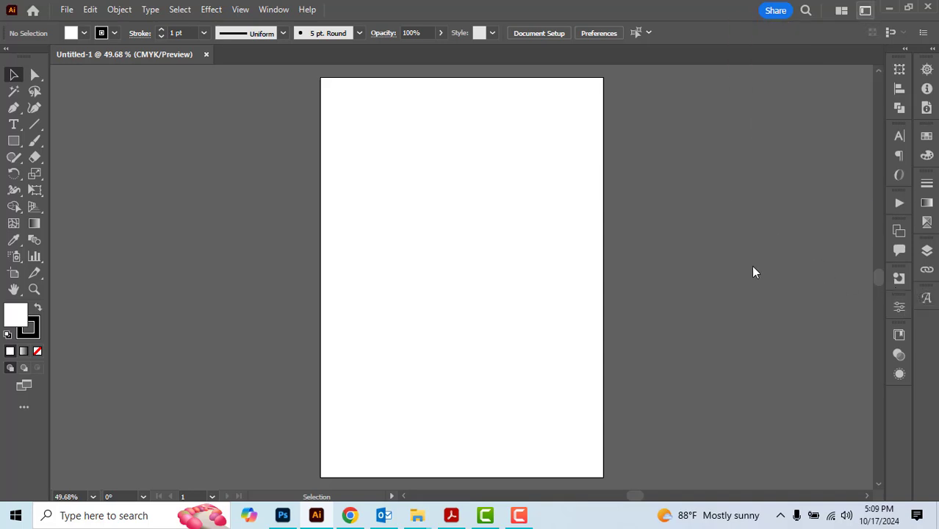
left_click(932, 49)
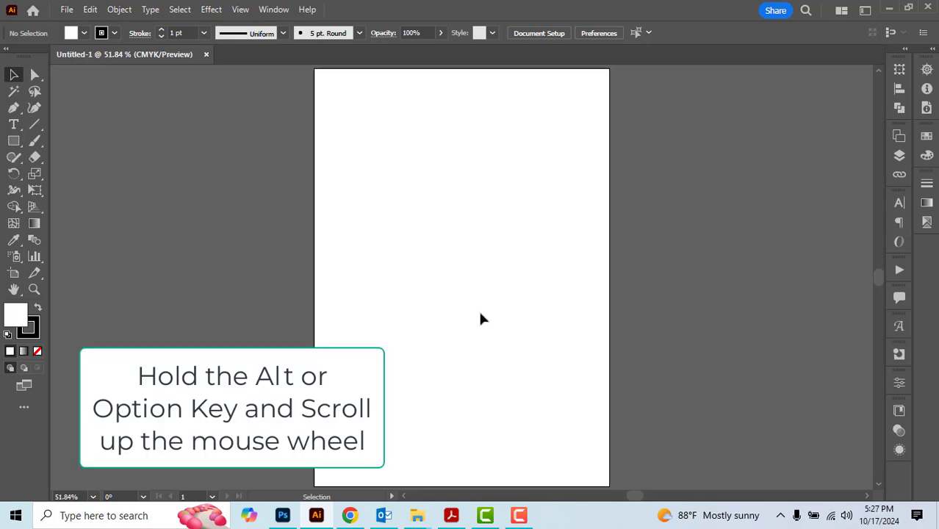
Step: Zoom in on the artboard to 200%, out to 25%, in to 50% and back out to 25%
scroll(486, 291, "up", 2)
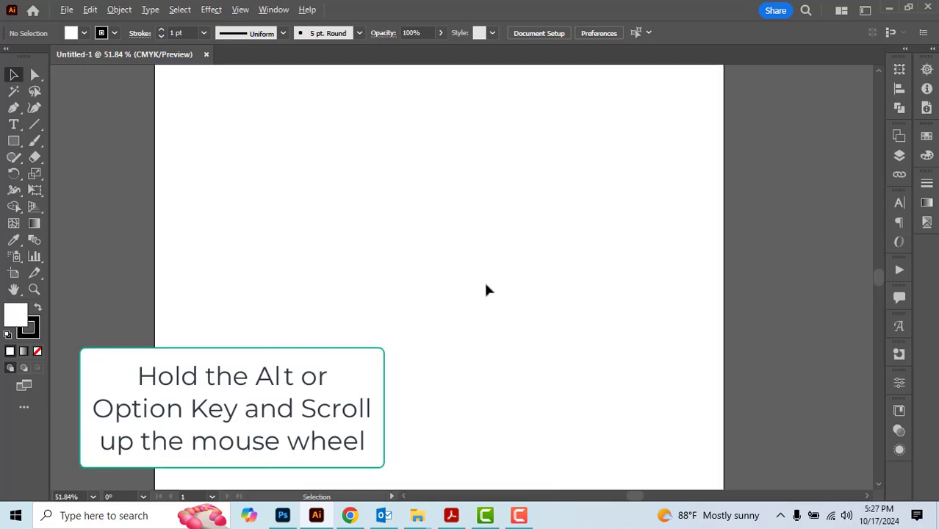
scroll(487, 291, "up", 2)
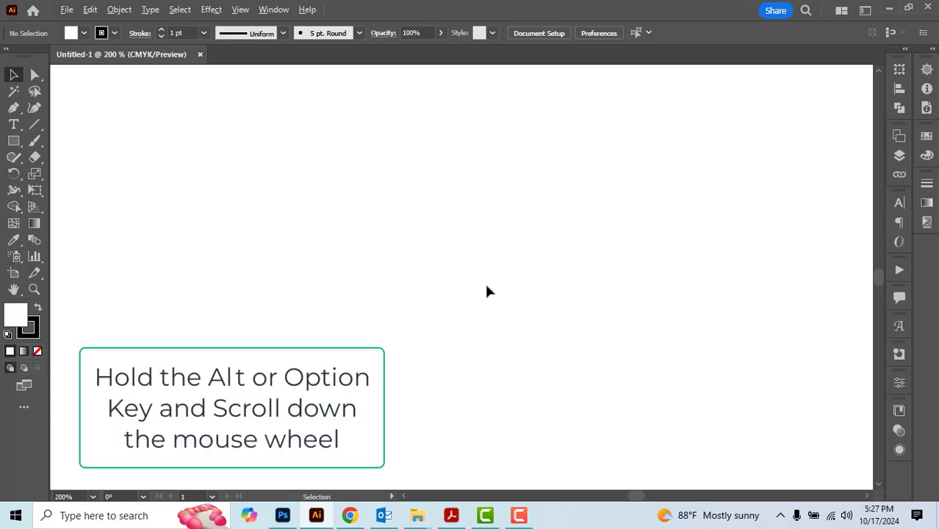
scroll(486, 291, "down", 6)
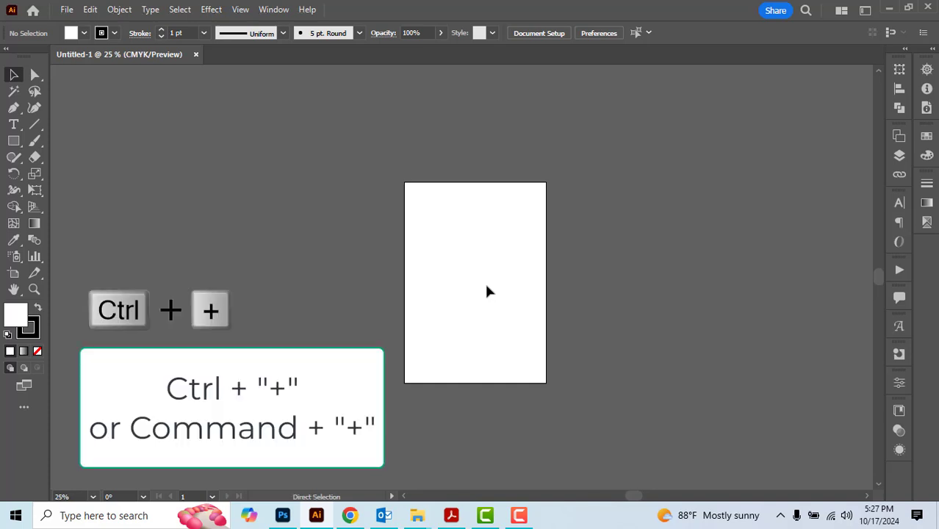
key("ctrl+plus")
key("ctrl+plus")
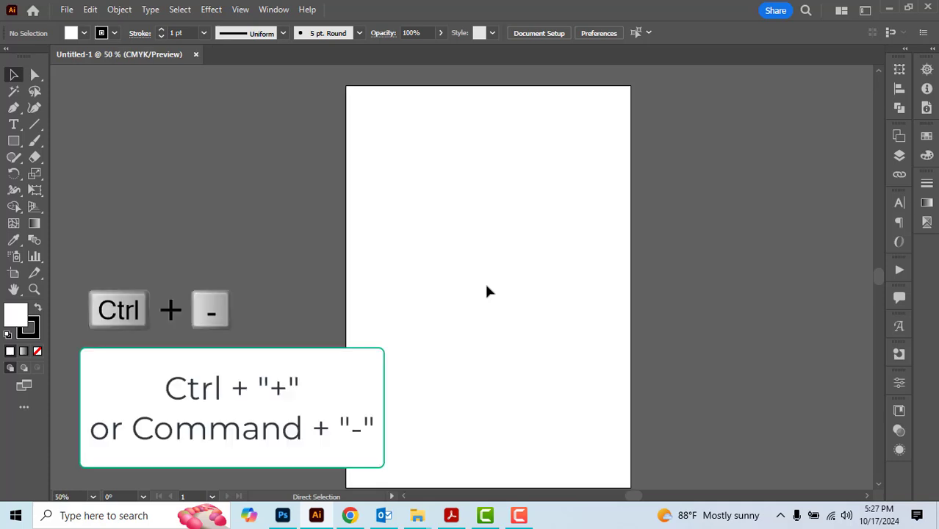
key("ctrl+minus")
key("ctrl+minus")
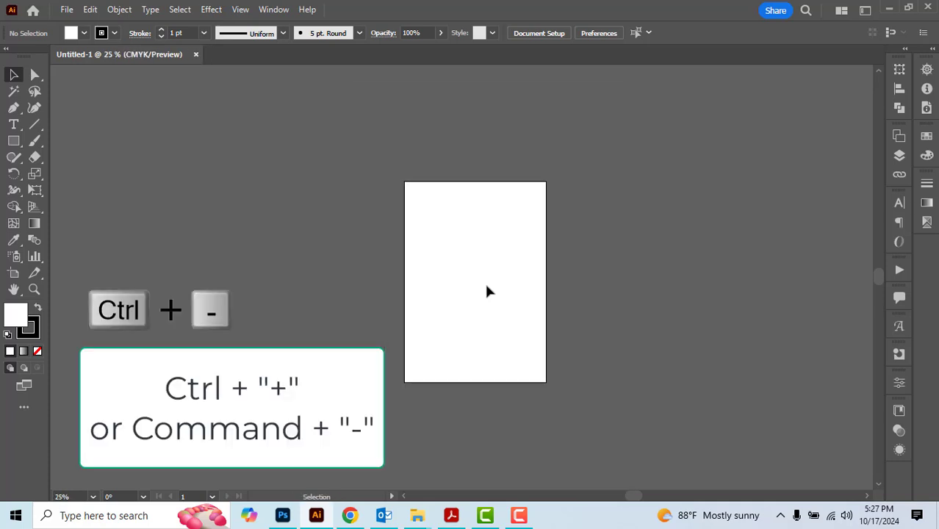
Step: Pan across the document with the temporary Hand tool and fit the artboard in the window
key("space")
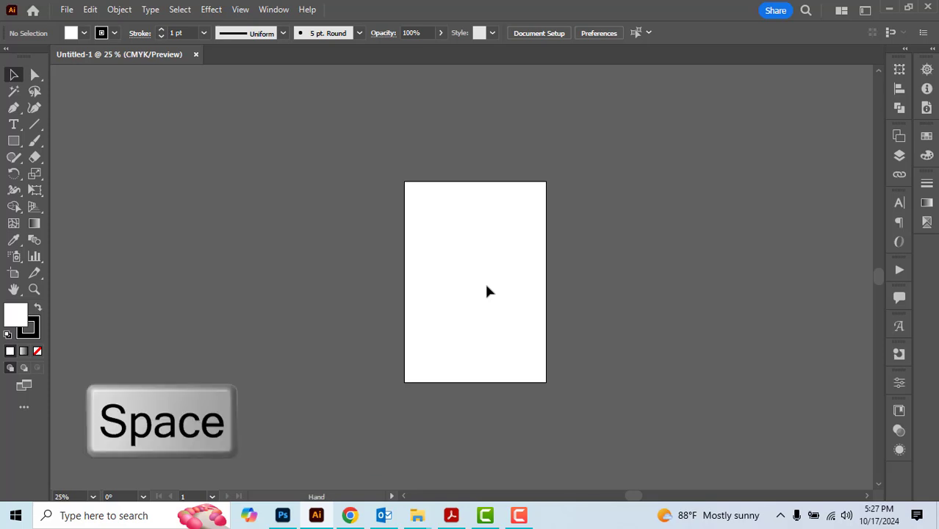
left_click_drag(499, 310, 465, 294)
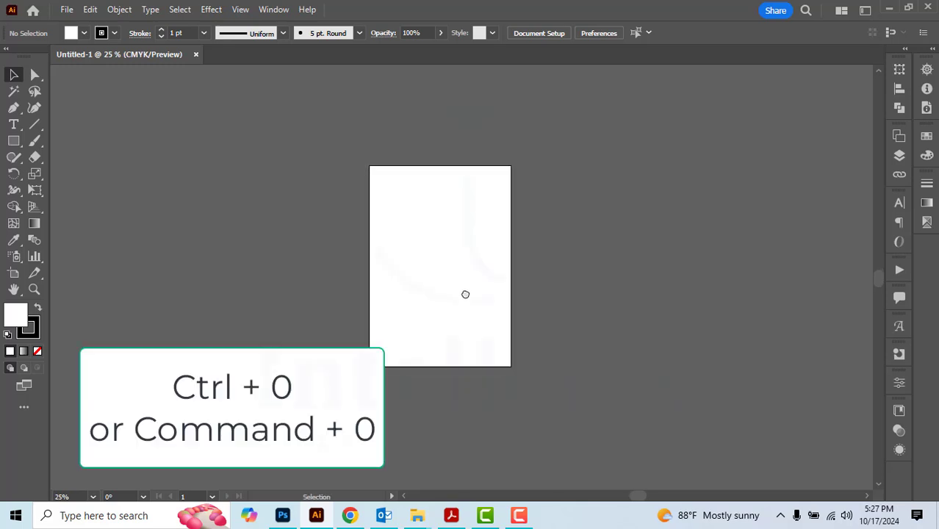
key("ctrl+0")
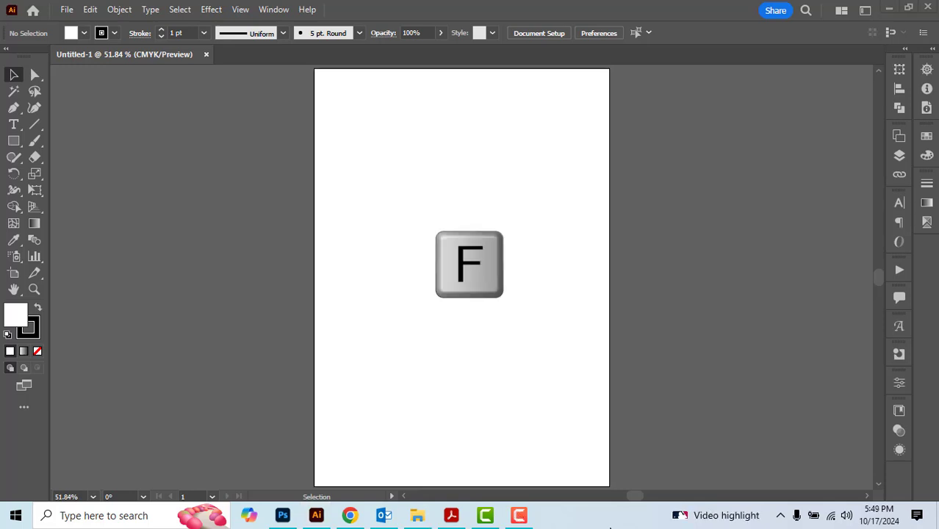
Step: Cycle through the full-screen modes with and without the interface, return to normal screen mode and fit the artboard in the window
key("f")
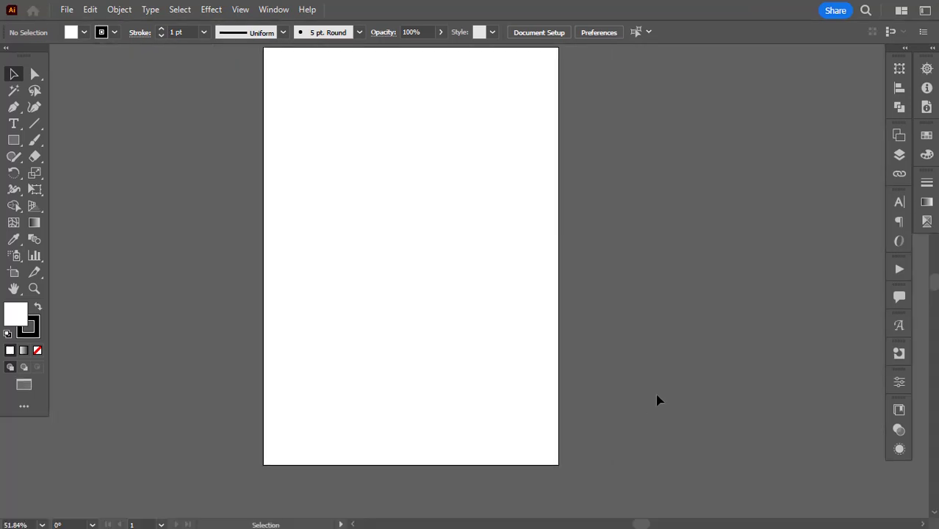
key("f")
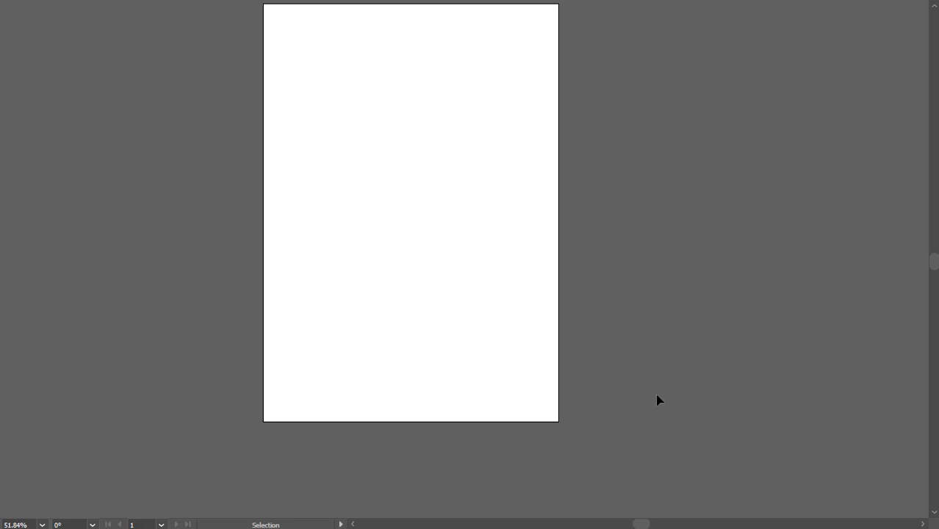
scroll(657, 400, "up", 2)
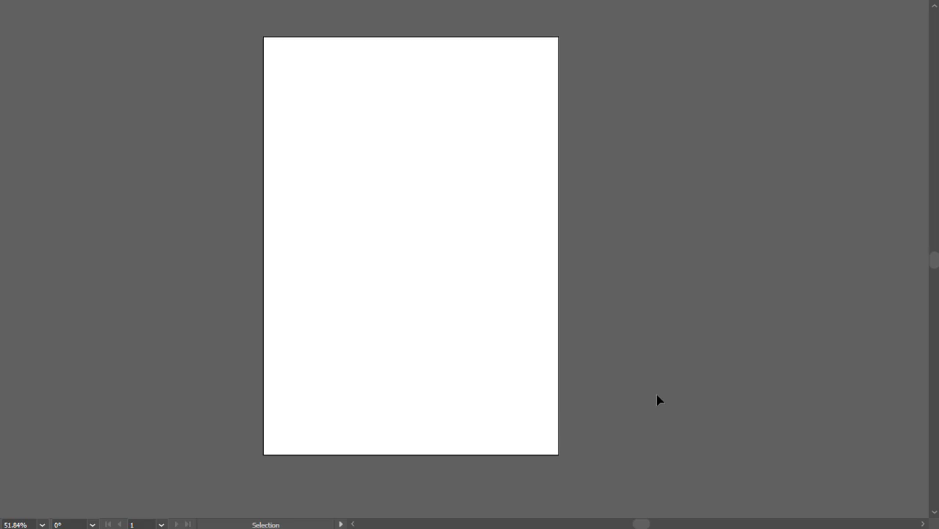
key("f")
key("f")
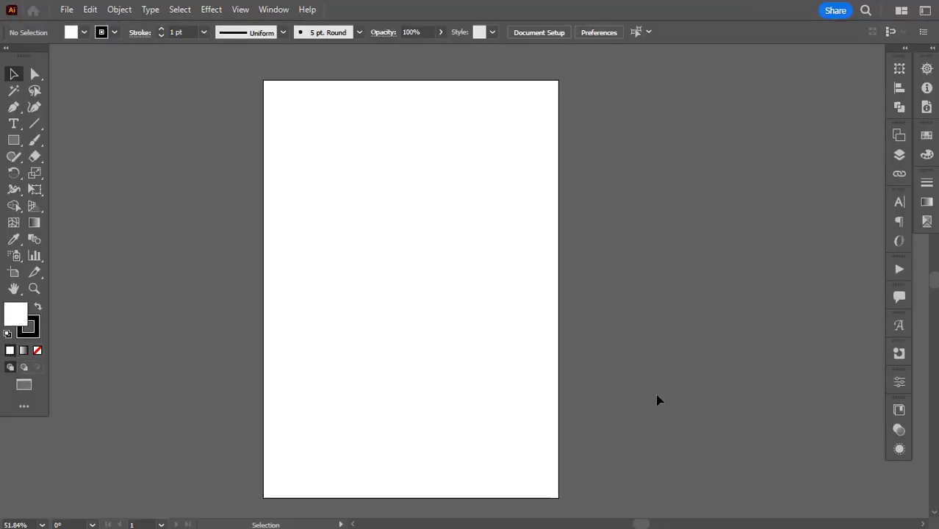
key("f")
key("f")
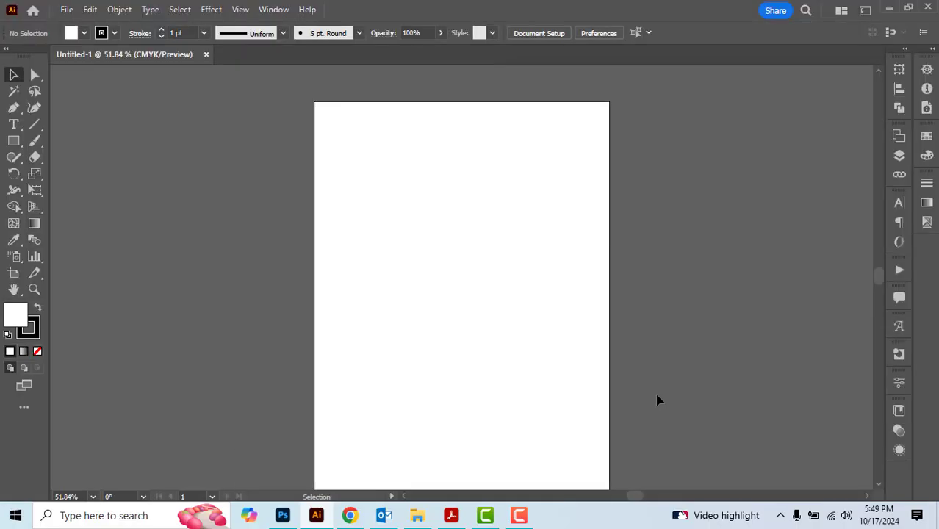
key("ctrl")
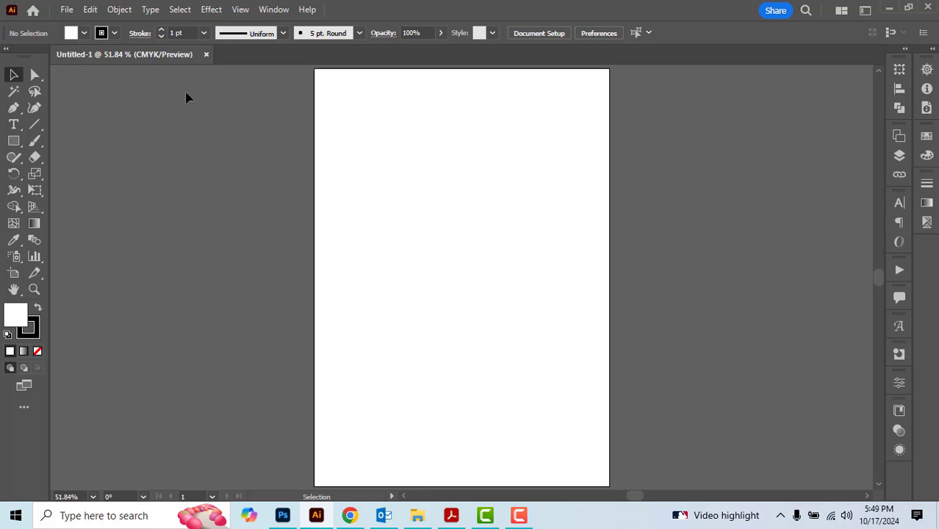
Step: Turn on the display of guides and show the rulers around the document
left_click(241, 9)
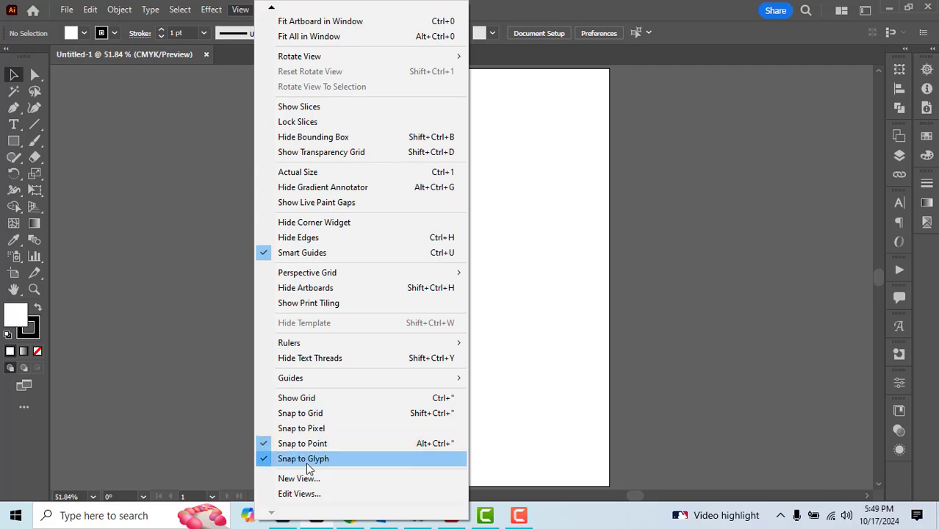
mouse_move(316, 387)
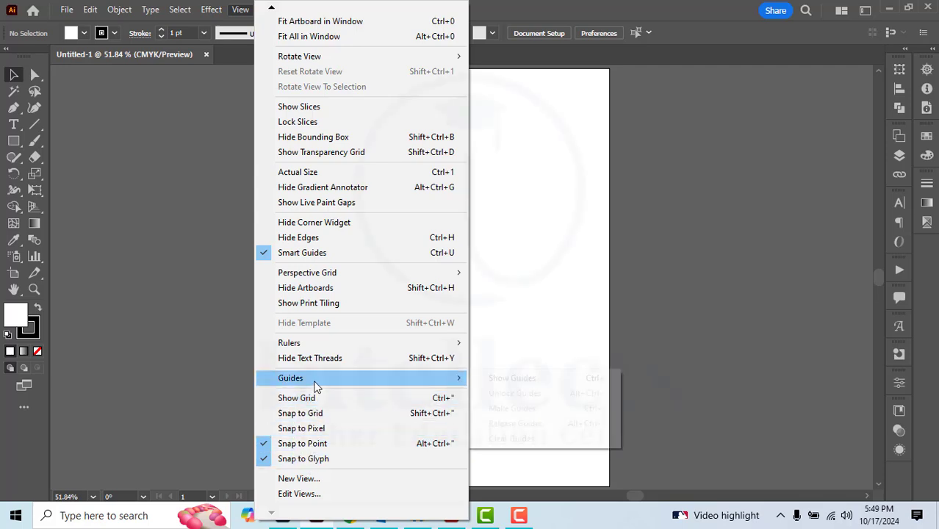
left_click(519, 382)
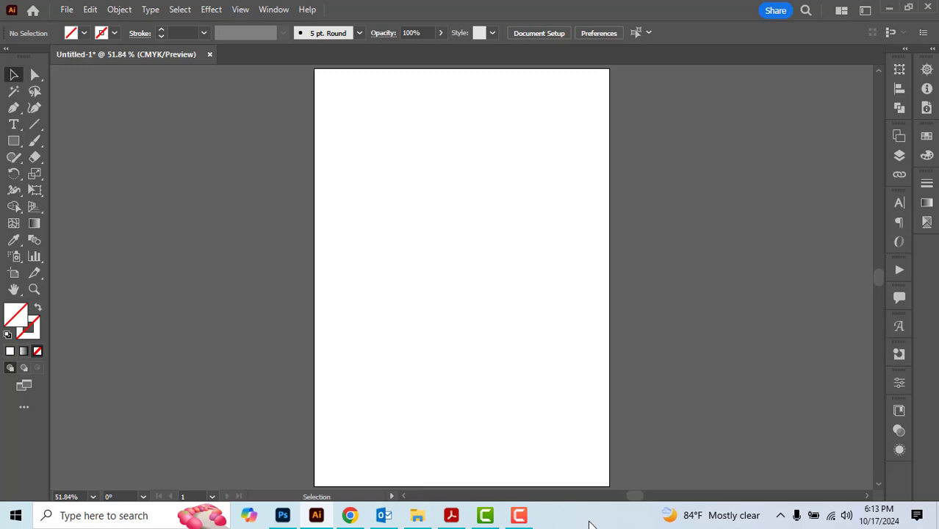
key("ctrl+r")
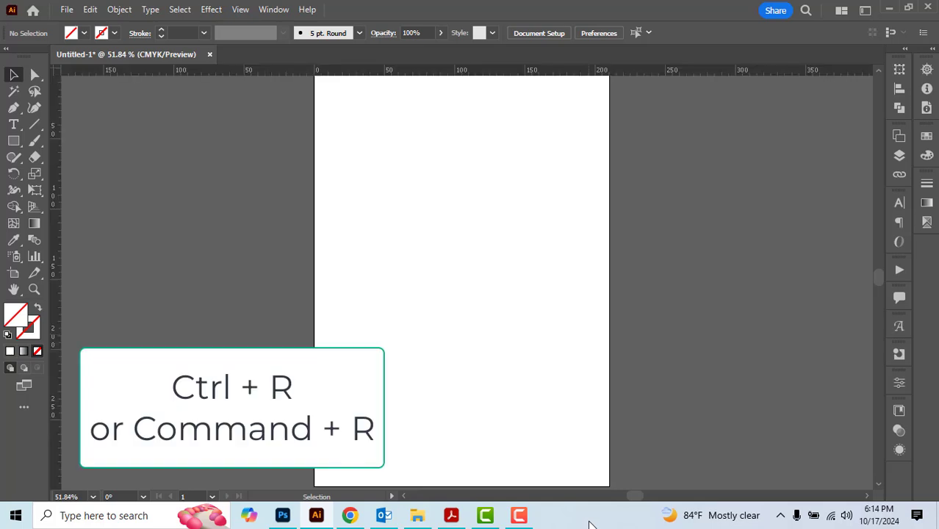
Step: Add vertical guides at about 32, 87 and 143 mm and horizontal guides at about 58, 96 and 130 mm
double_click(437, 72)
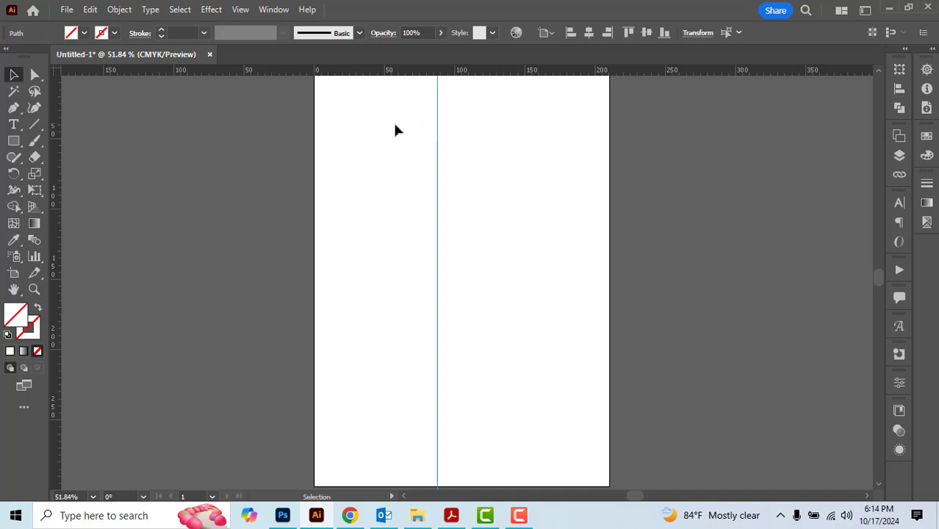
double_click(56, 251)
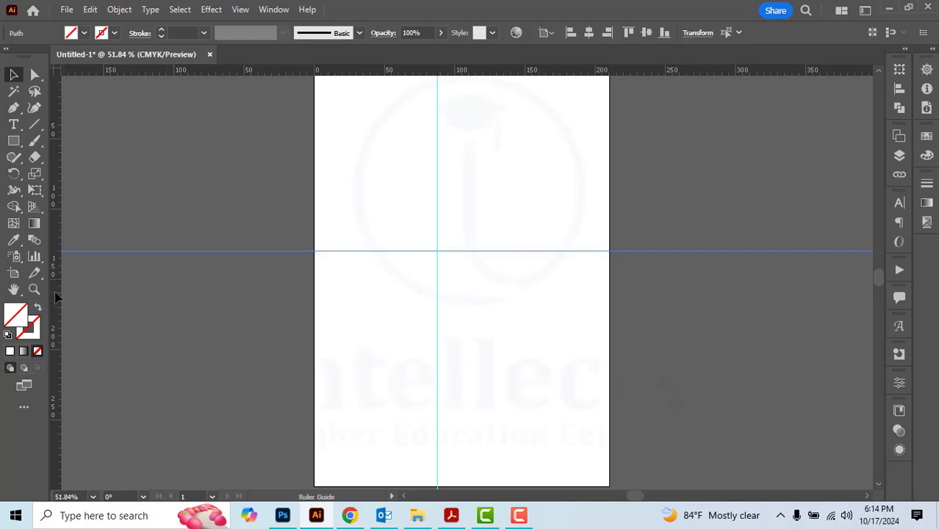
left_click_drag(62, 294, 360, 312)
left_click_drag(405, 73, 402, 152)
left_click_drag(516, 78, 513, 90)
left_click_drag(56, 207, 62, 204)
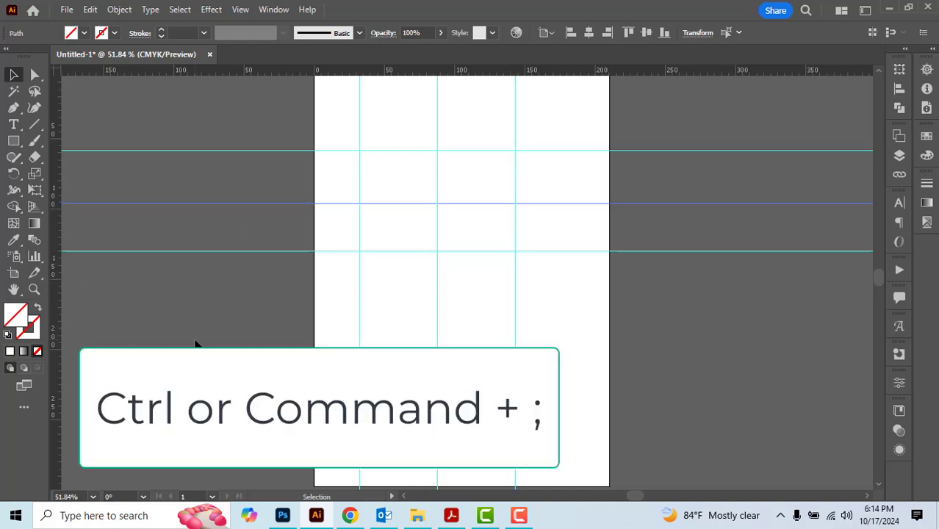
Step: Deselect the guide, hide all guides and show them again
key("ctrl")
key("ctrl+semicolon")
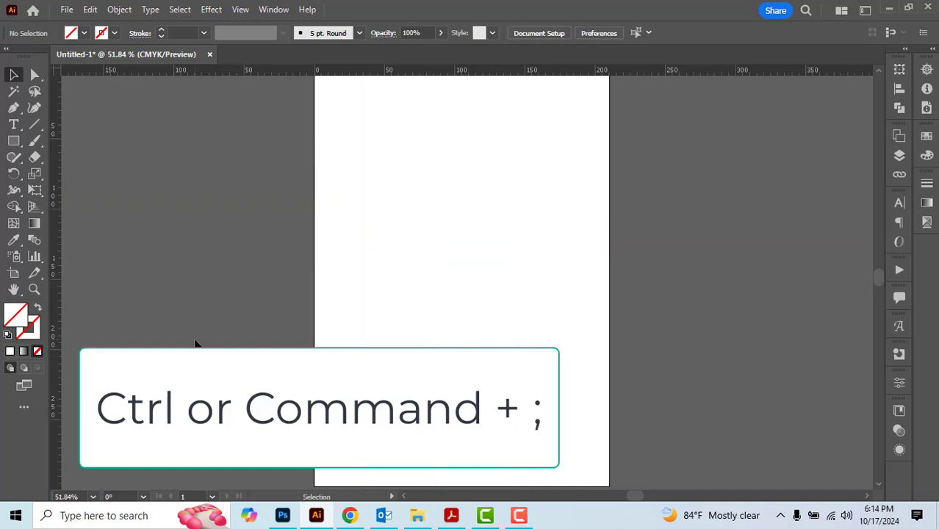
key("ctrl+semicolon")
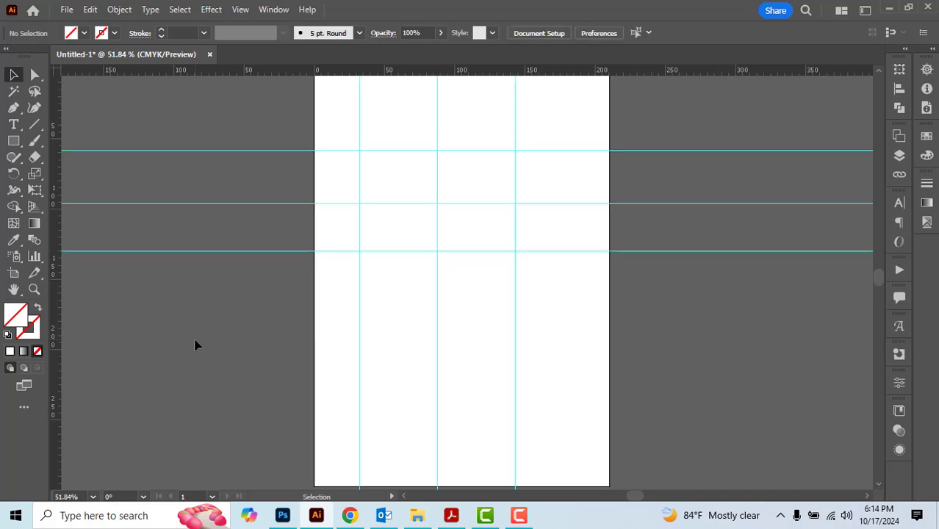
Step: Select individual guides one by one with the Selection tool, select several guides together, and clear the selection
key("v")
left_click_drag(369, 128, 369, 131)
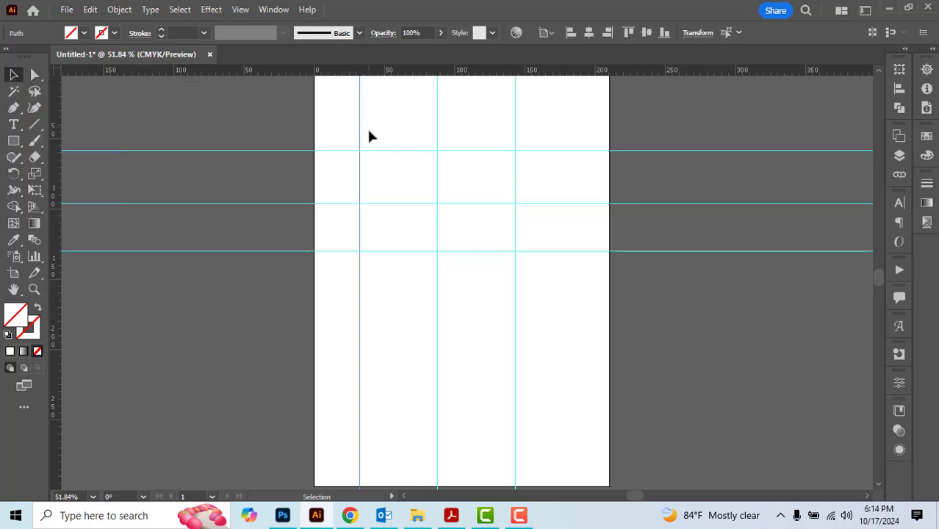
left_click(404, 158)
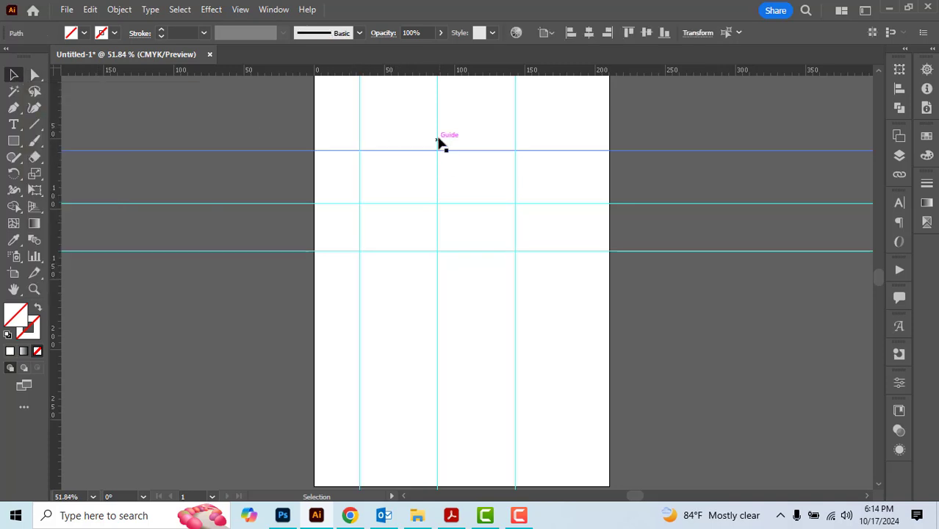
left_click(438, 144)
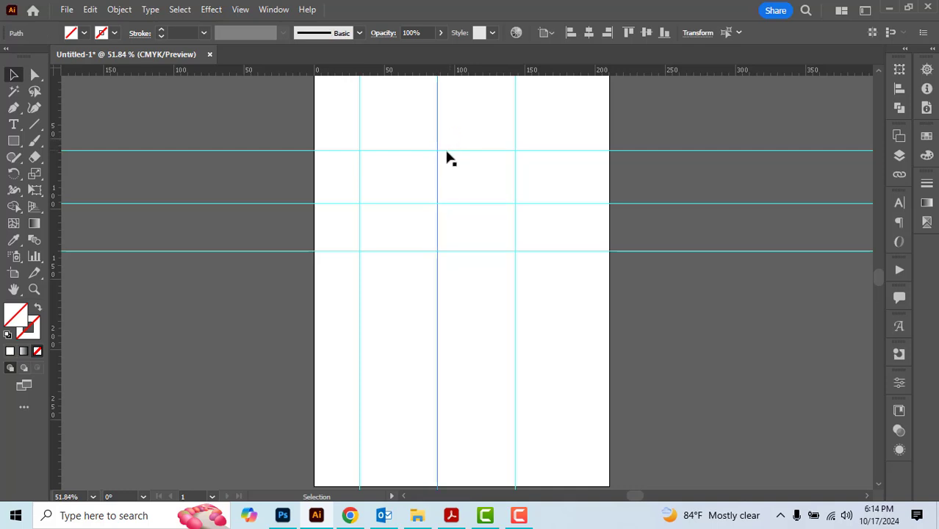
left_click_drag(442, 182, 457, 214)
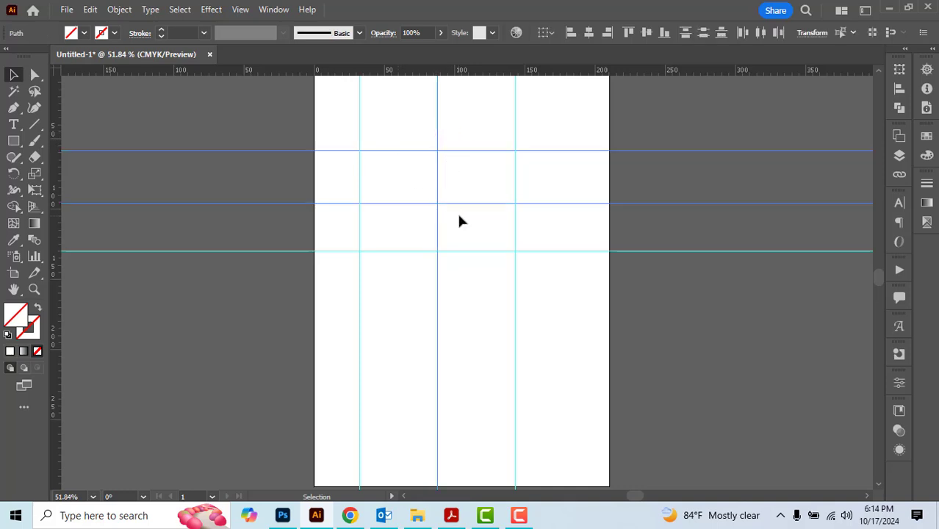
left_click(514, 199, "shift")
left_click(496, 252, "shift")
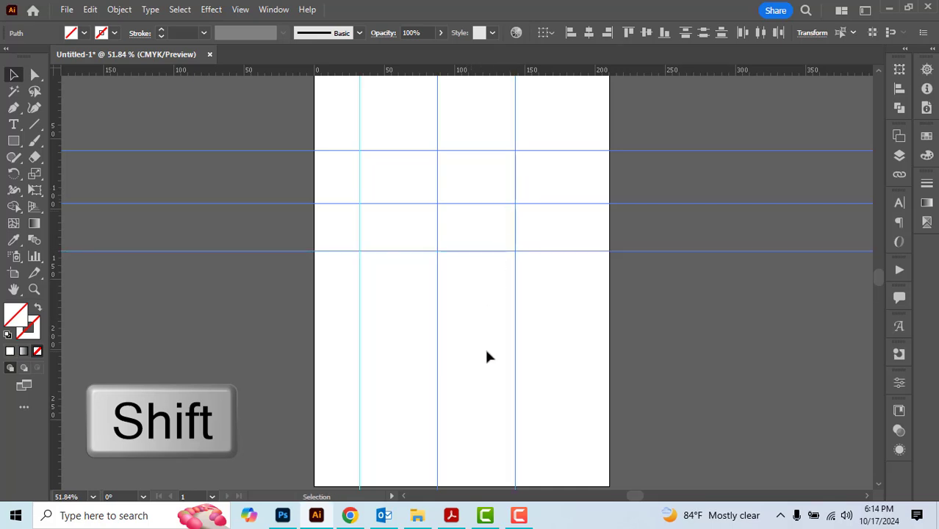
left_click(593, 330)
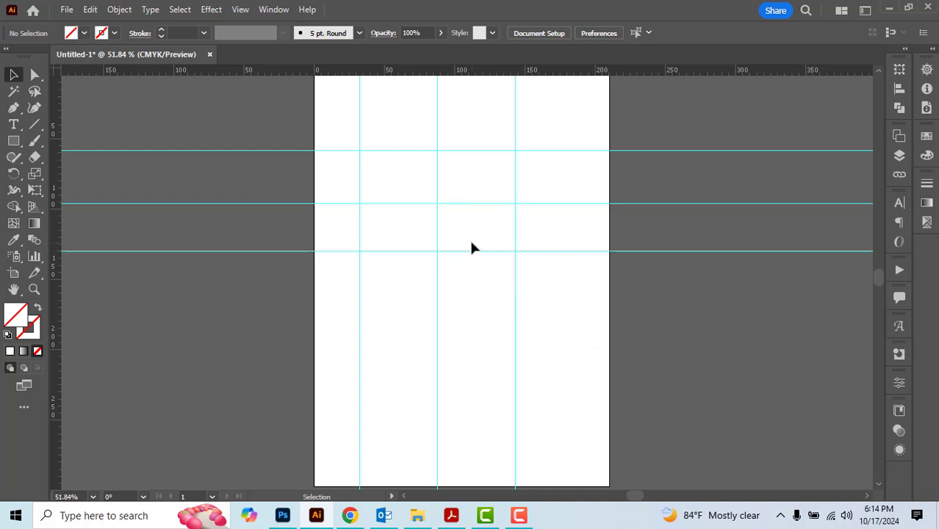
Step: Move the lowest horizontal guide down to about 172 mm, lock all guides and test whether they can still be selected
left_click_drag(478, 251, 476, 311)
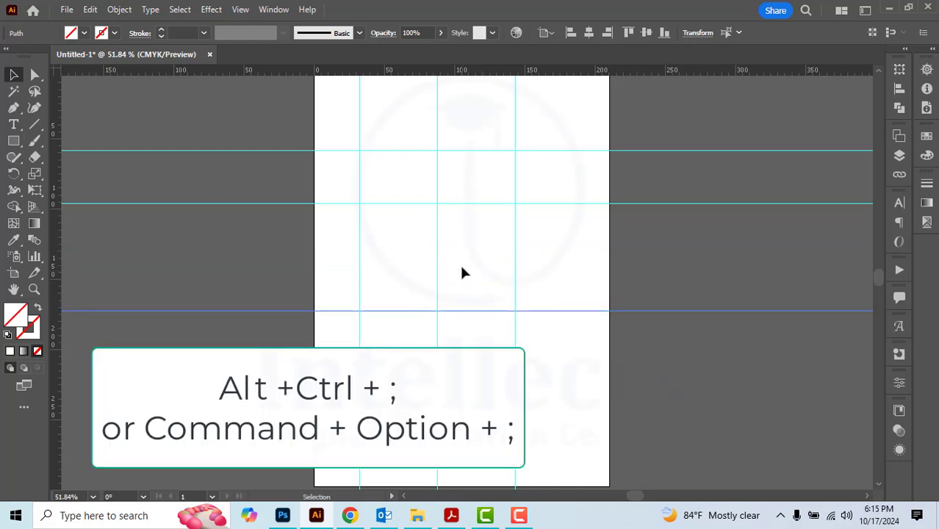
key("ctrl+alt+semicolon")
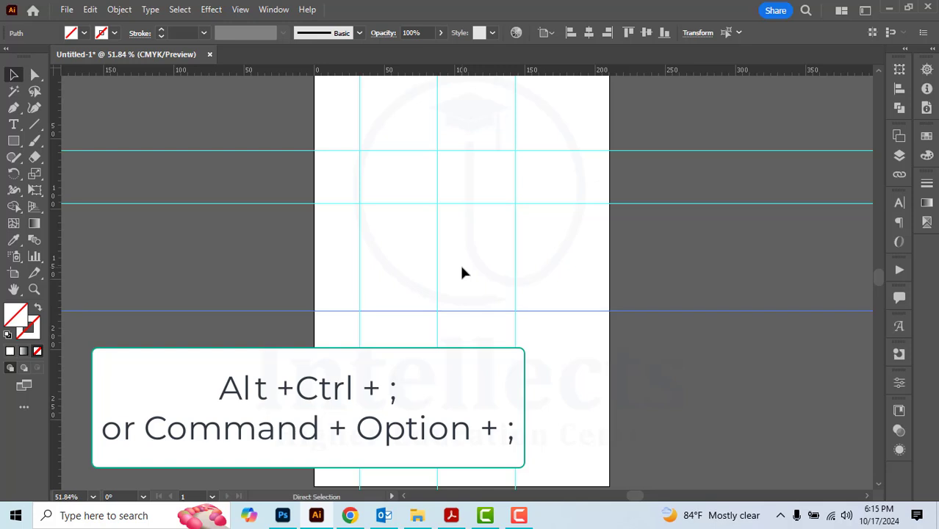
left_click(462, 268)
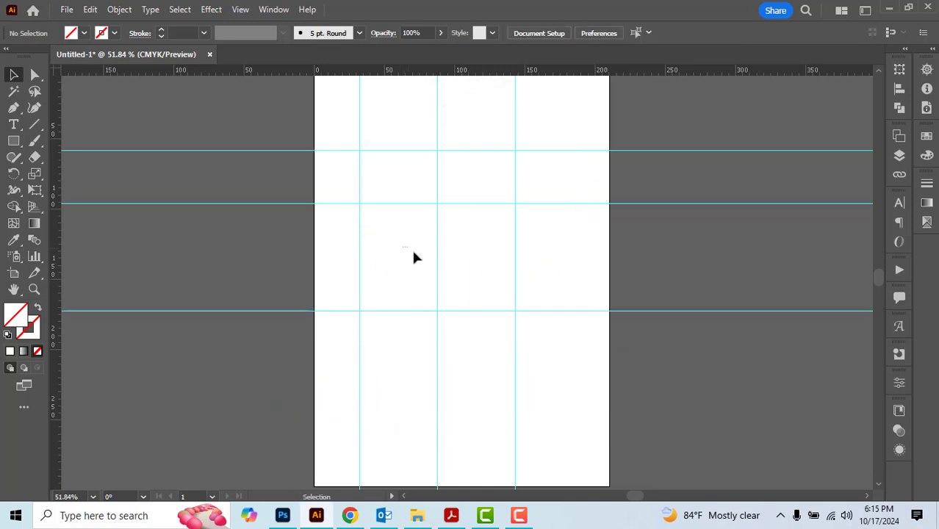
left_click_drag(380, 208, 389, 218)
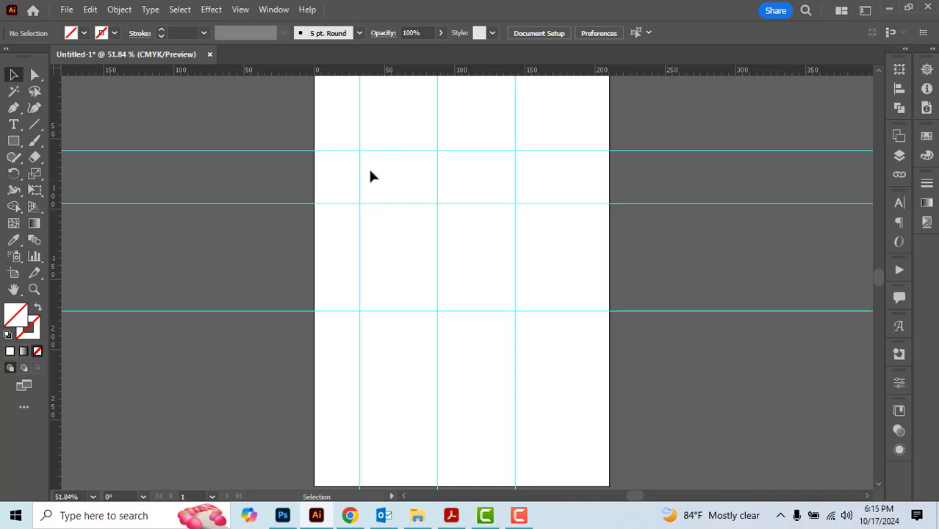
Step: Unlock the guides and delete the leftmost vertical guide together with the topmost horizontal guide
key("ctrl+alt+semicolon")
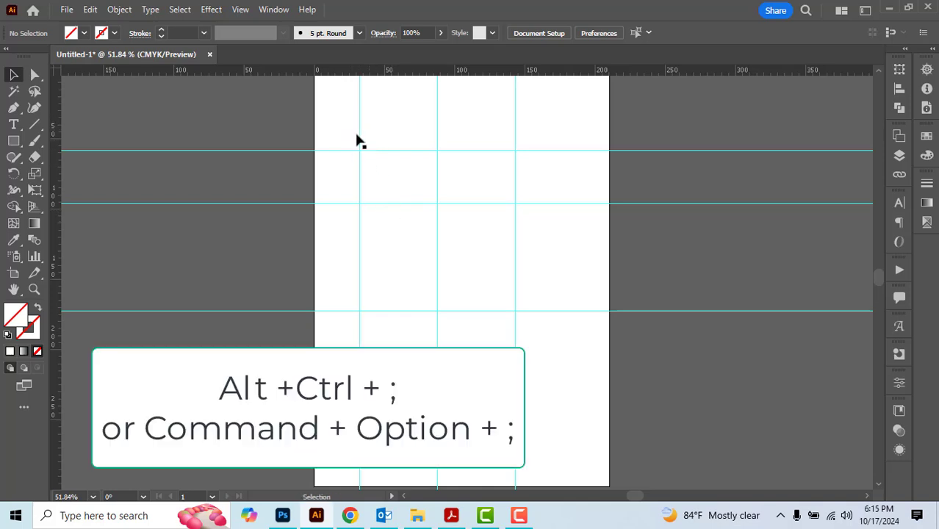
left_click_drag(347, 115, 392, 141)
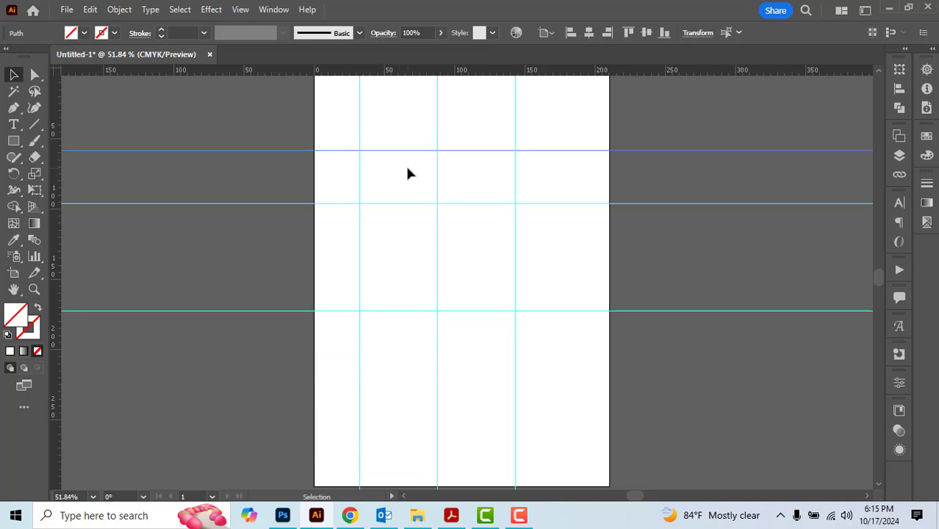
left_click_drag(344, 135, 373, 167)
key("Delete")
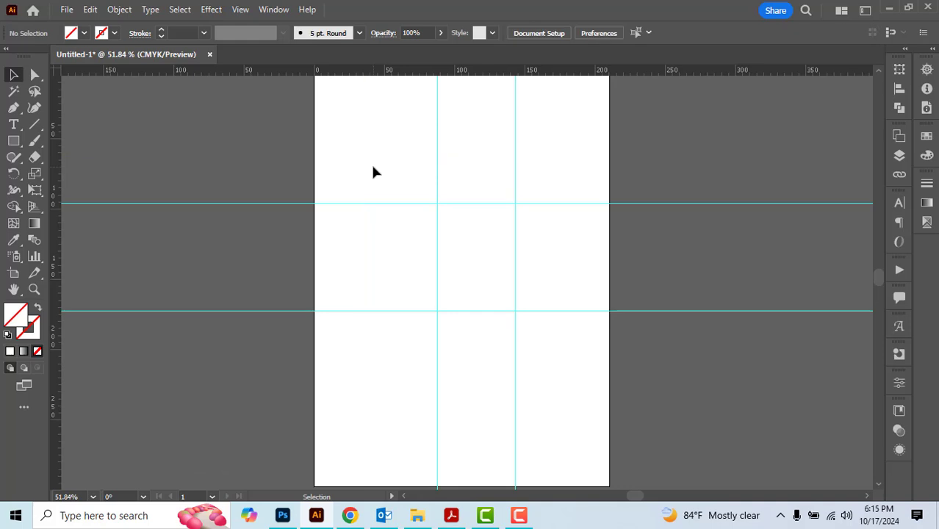
Step: Move the upper remaining horizontal guide to about 82 mm and clear all guides from the document
left_click_drag(373, 205, 371, 186)
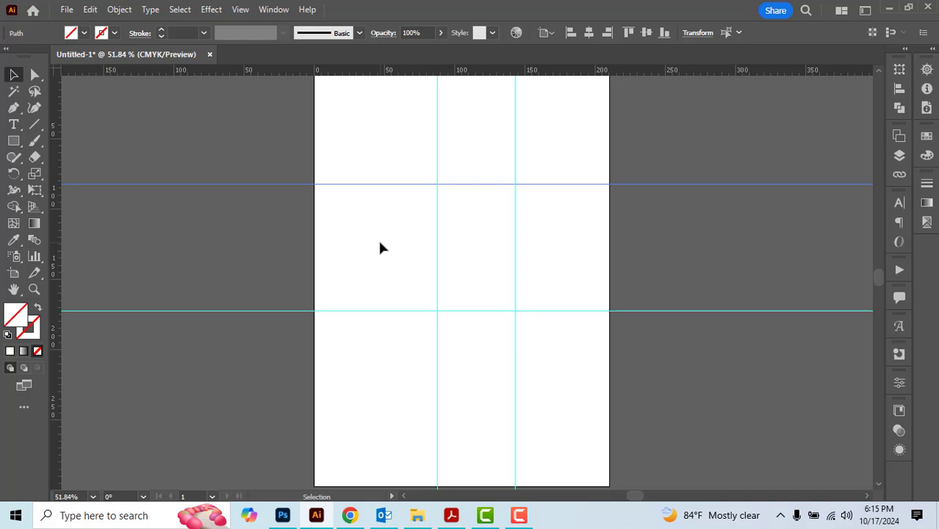
left_click(380, 243)
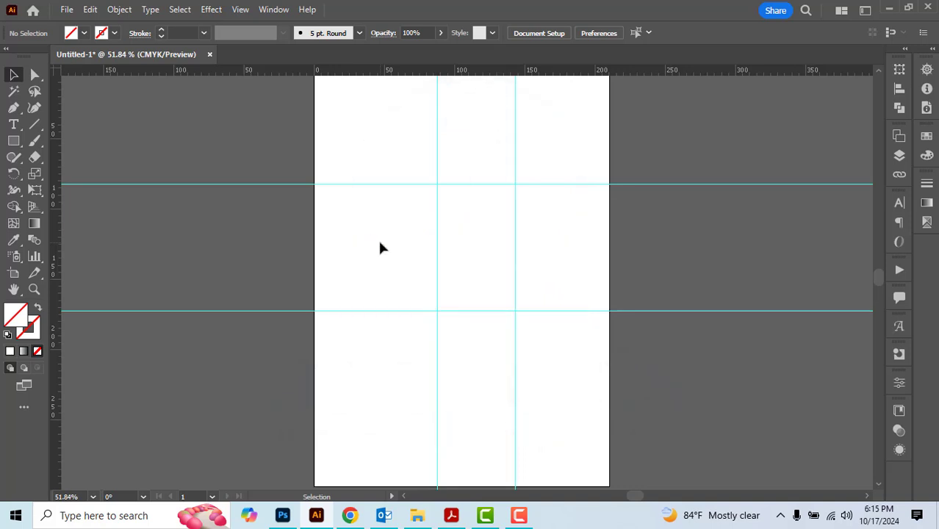
left_click(241, 10)
mouse_move(295, 379)
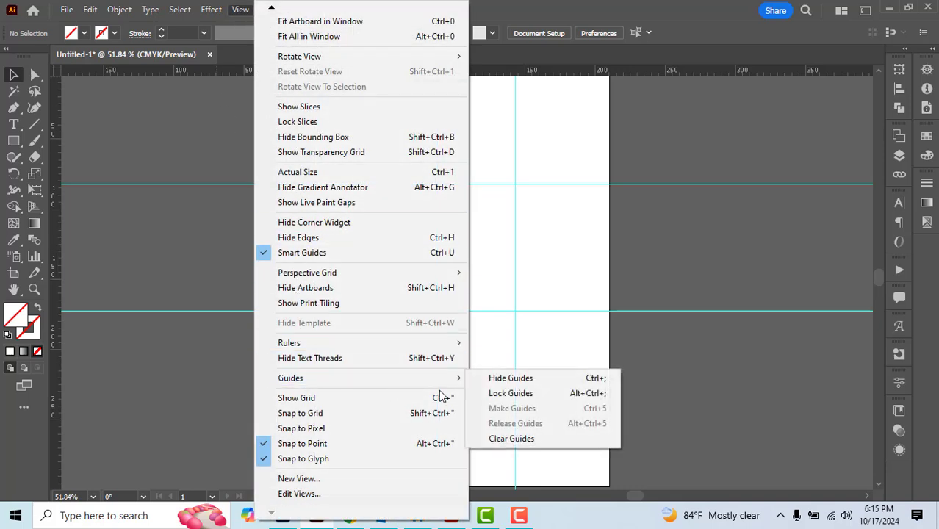
left_click(505, 440)
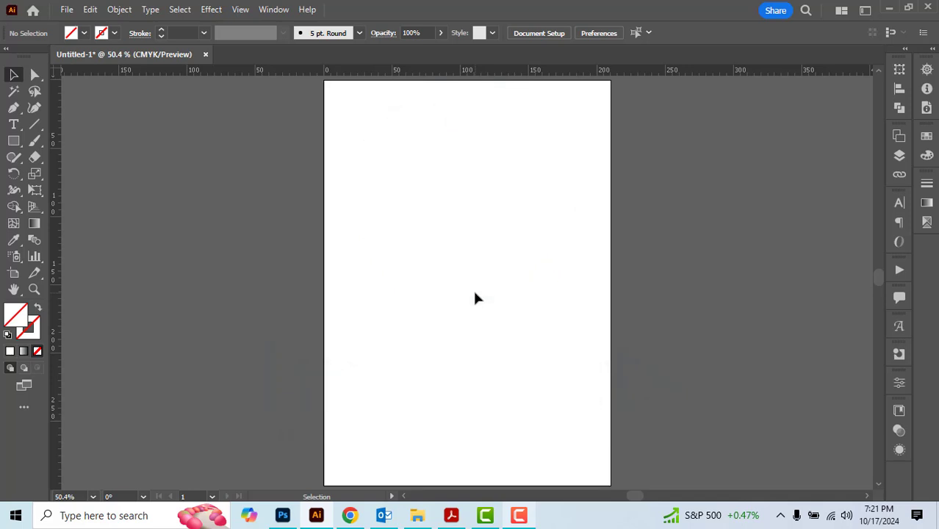
Step: Add two new A4 artboards beside the existing one with the Artboard tool
scroll(475, 298, "down", 2, "alt")
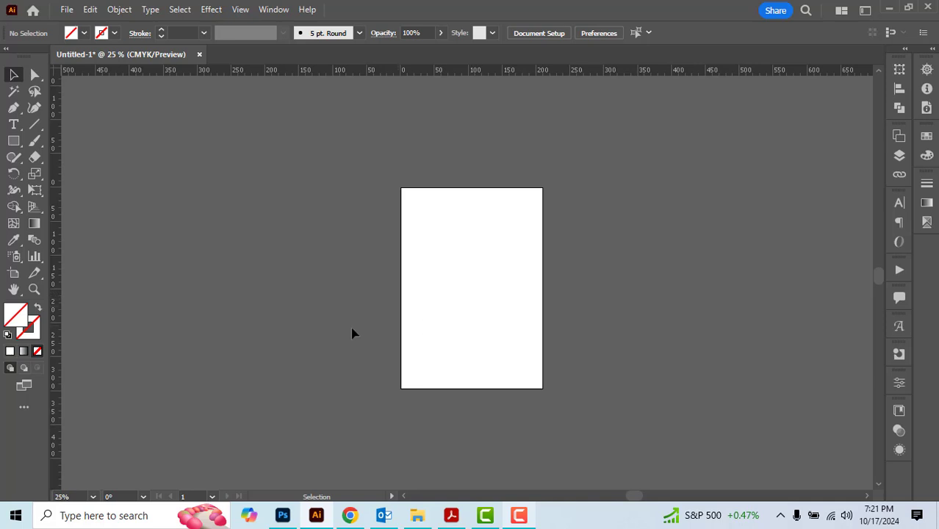
left_click(15, 280)
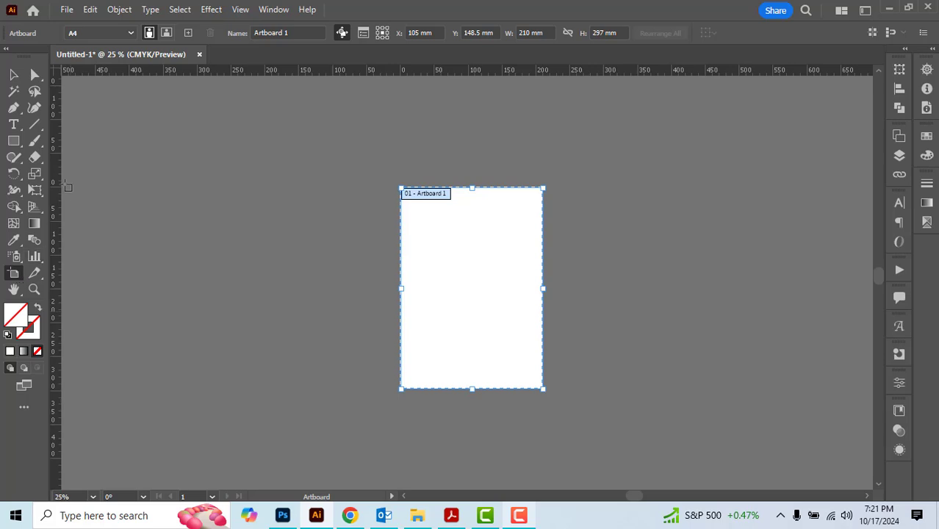
left_click(189, 34)
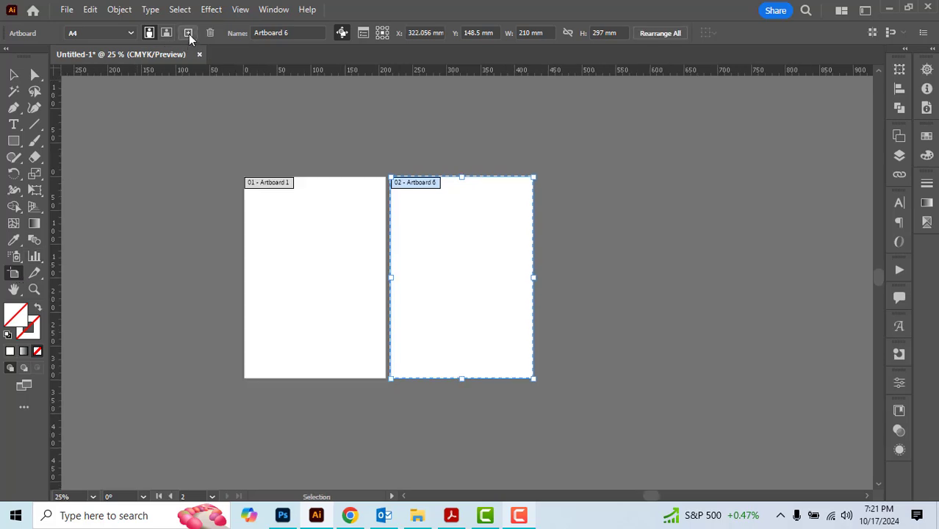
left_click(189, 33)
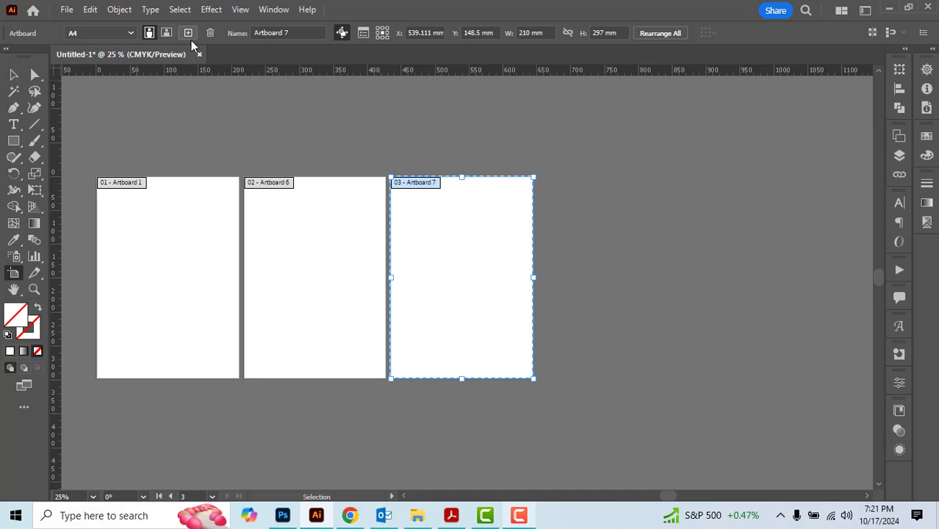
Step: Select each of the three artboards in turn and duplicate the third one beside it, centred at about X 761 mm
left_click(290, 269)
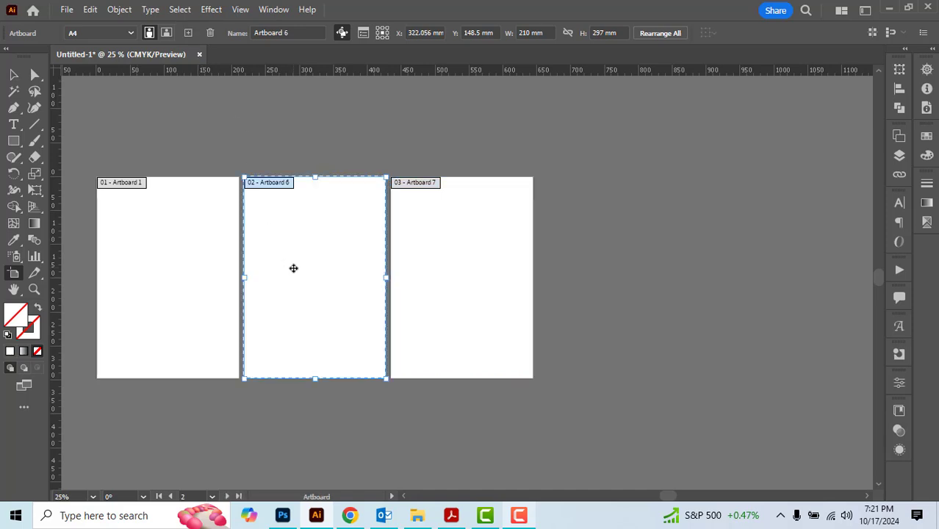
left_click(184, 282)
left_click(321, 290)
left_click(443, 298)
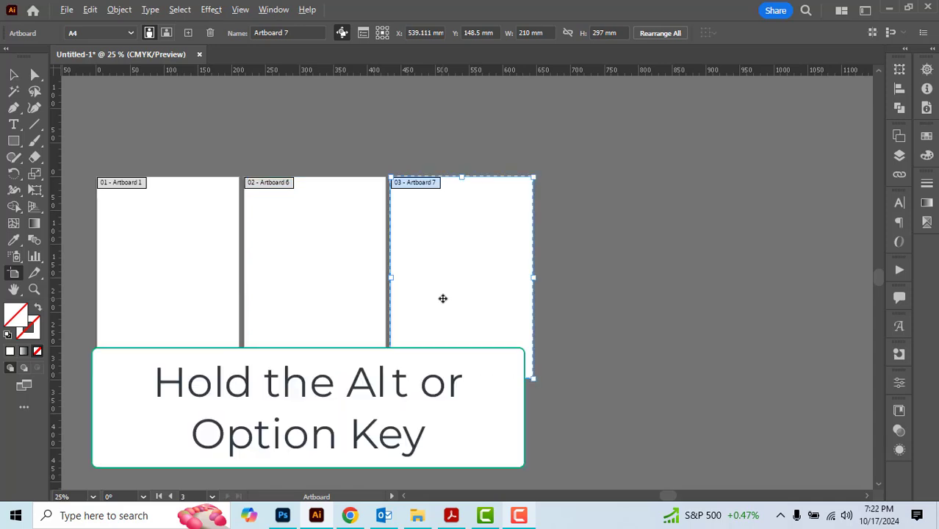
left_click_drag(442, 298, 595, 304)
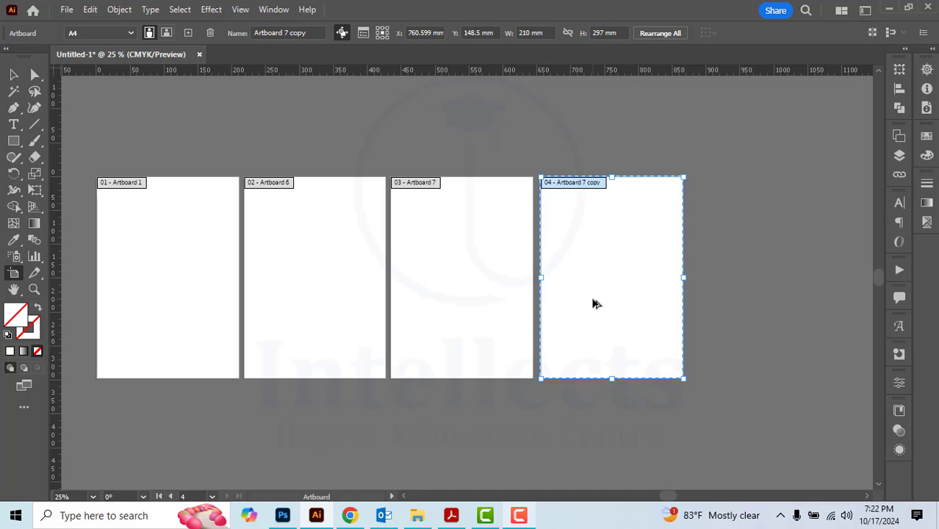
Step: Spread the artboards apart, moving the fourth to about X 866, Y 112 mm, the second to about X 342, Y 120 mm, and raising the third
left_click_drag(595, 303, 668, 279)
left_click_drag(483, 305, 515, 286)
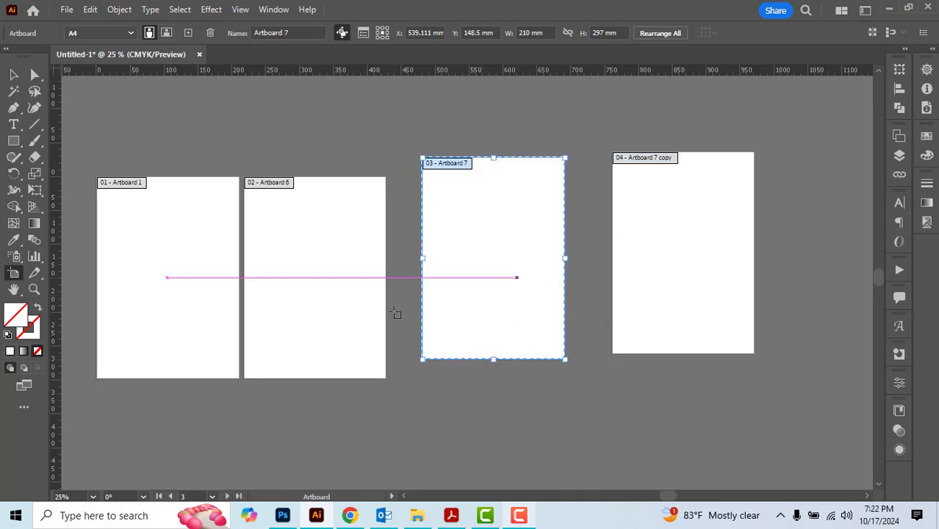
left_click_drag(348, 307, 361, 288)
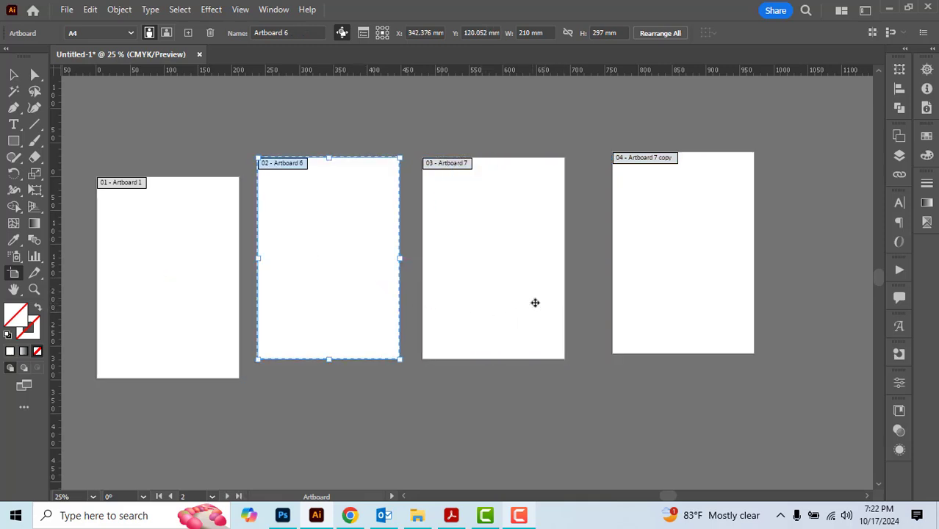
left_click_drag(561, 305, 566, 305)
Step: Resize the fourth artboard freely, first shrinking it to about 157 × 222 mm and finally enlarging it to about 218 × 308 mm
left_click(718, 322)
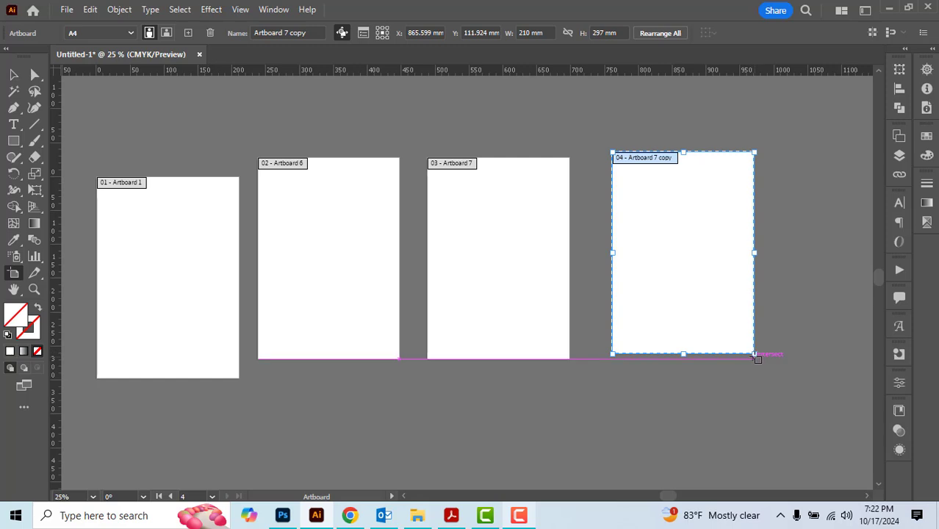
mouse_move(752, 352)
left_mouse_down()
mouse_move(709, 292)
mouse_move(736, 292)
mouse_move(732, 323)
mouse_move(761, 339)
left_mouse_up()
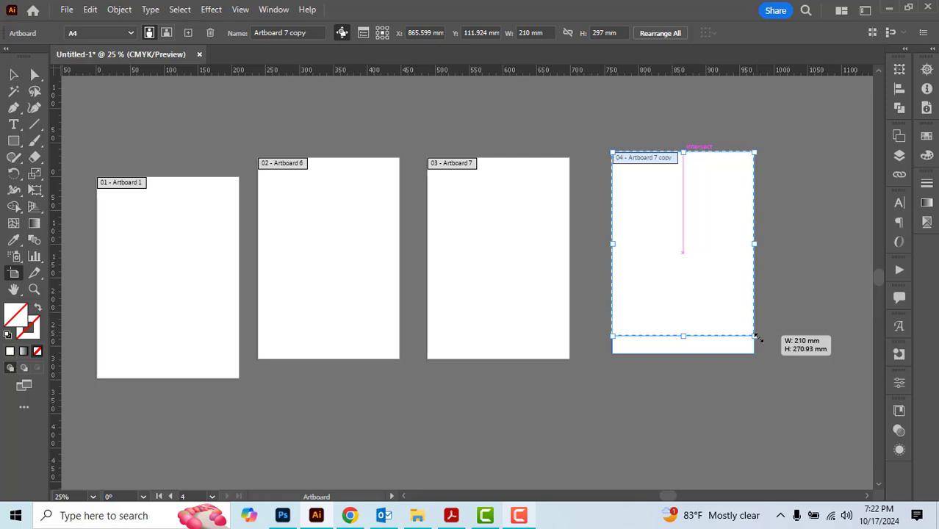
left_click_drag(759, 339, 738, 325)
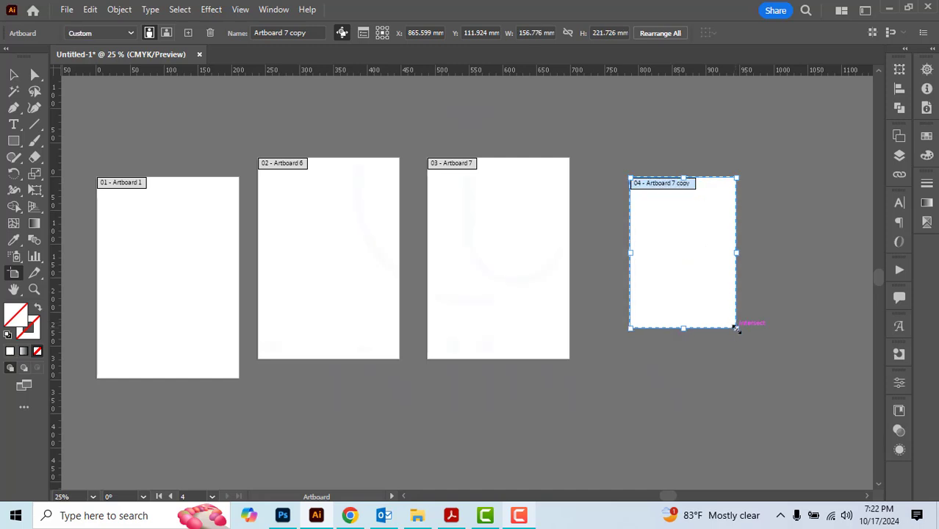
left_click_drag(737, 328, 778, 385)
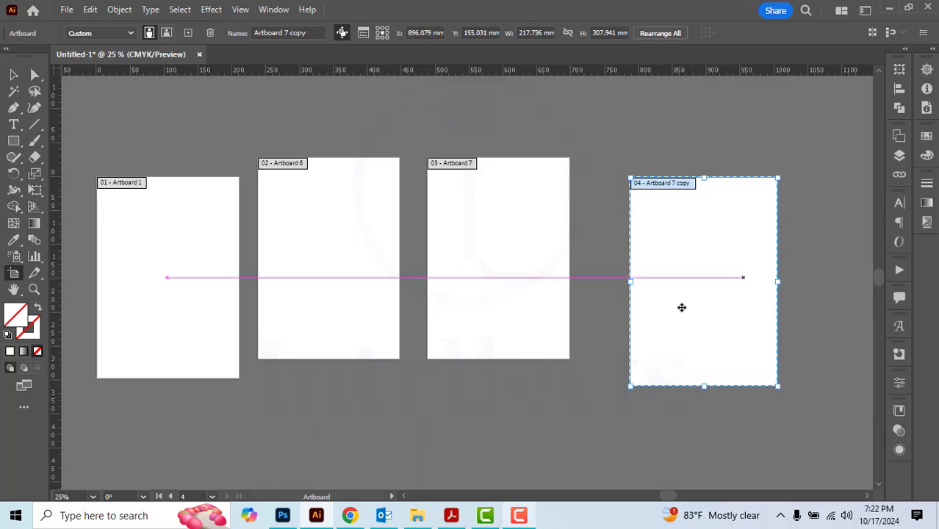
Step: Apply the B5 size preset to the first artboard, switch it to landscape and return it to portrait
left_click(205, 318)
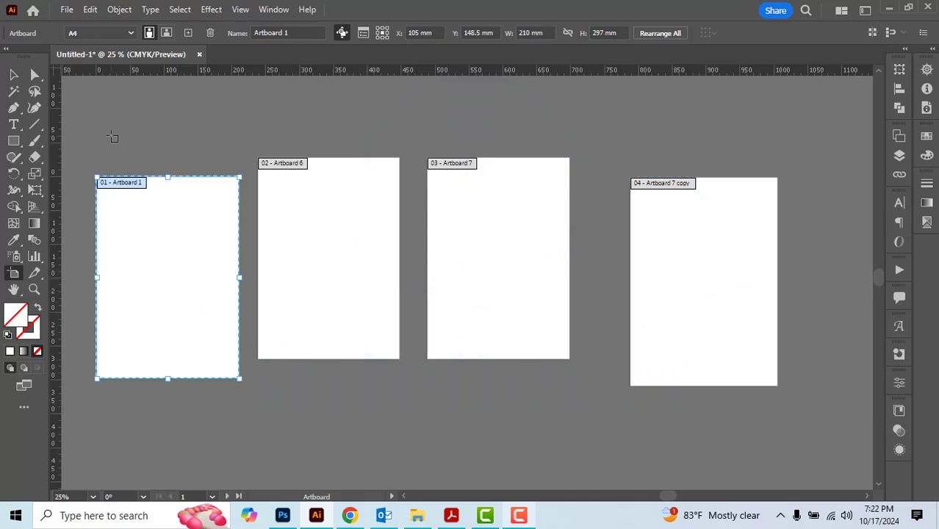
left_click(112, 33)
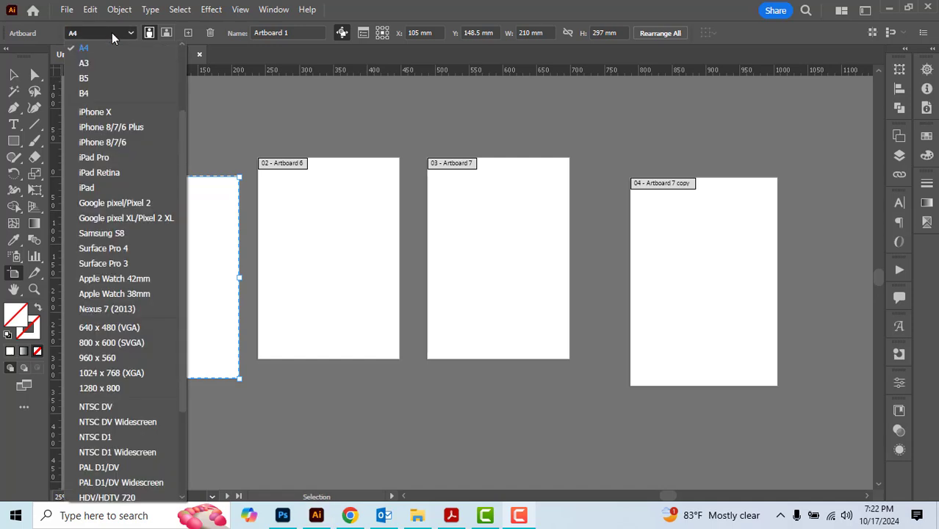
left_click(106, 78)
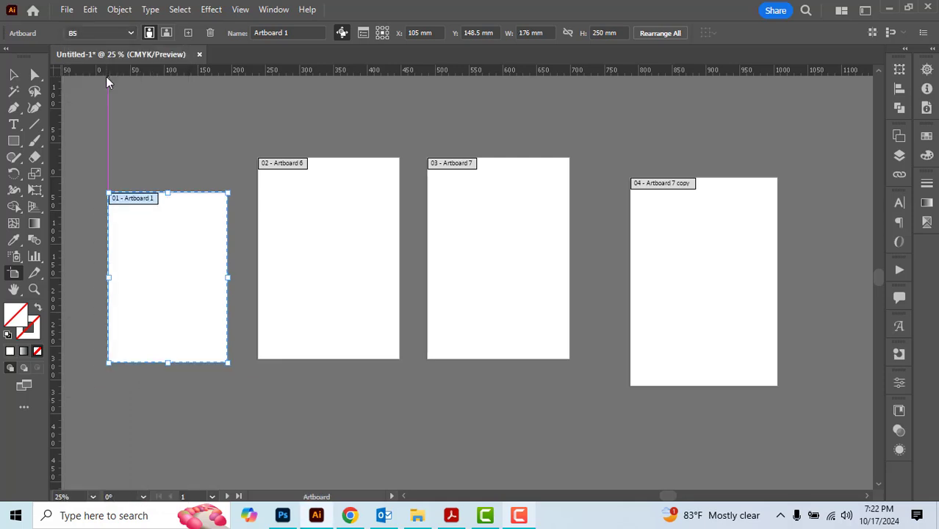
left_click(163, 32)
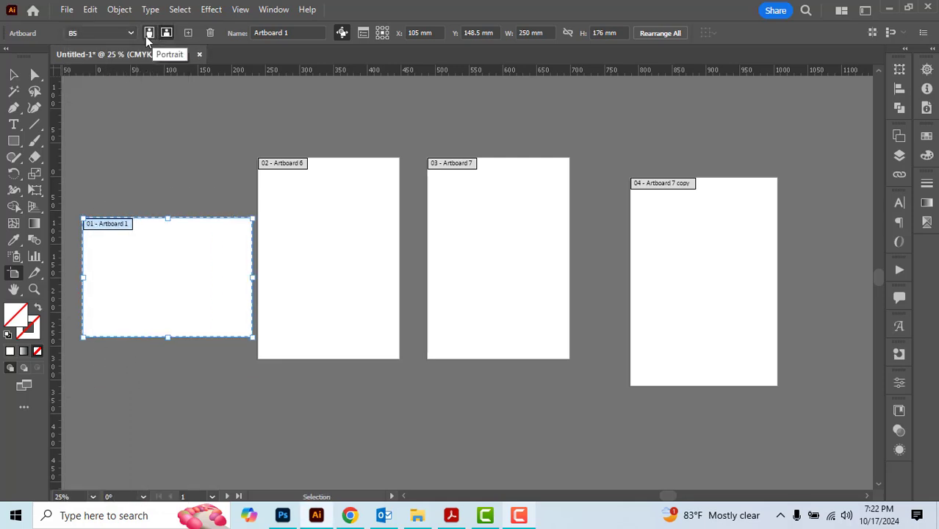
left_click(147, 36)
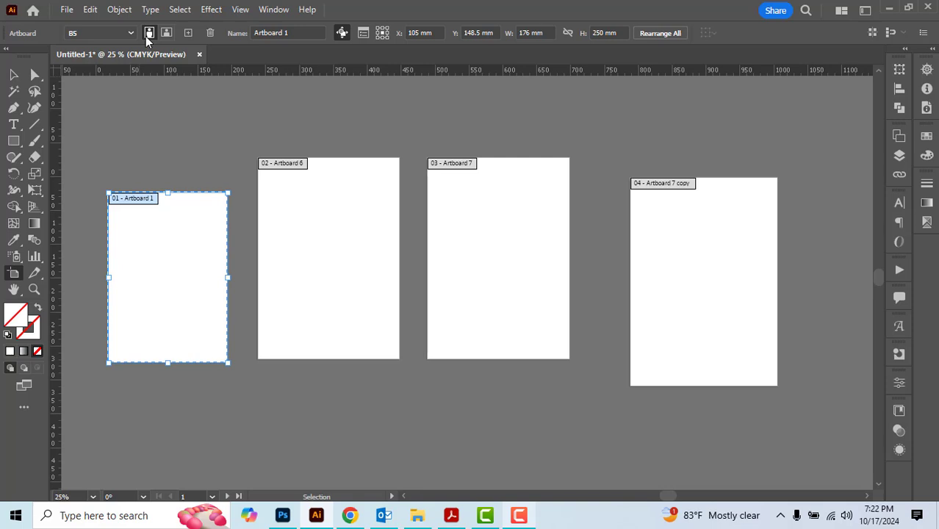
Step: Rename the first artboard as 12345
left_click(703, 312)
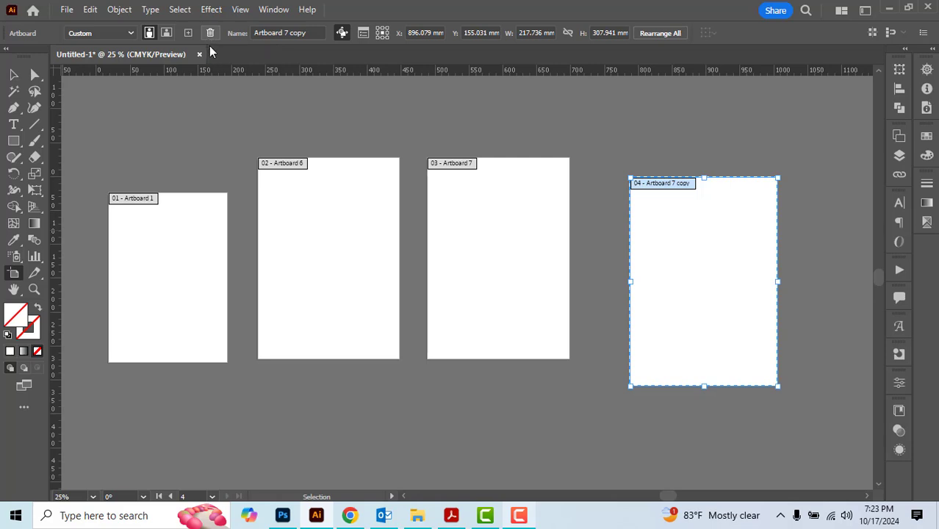
left_click(184, 250)
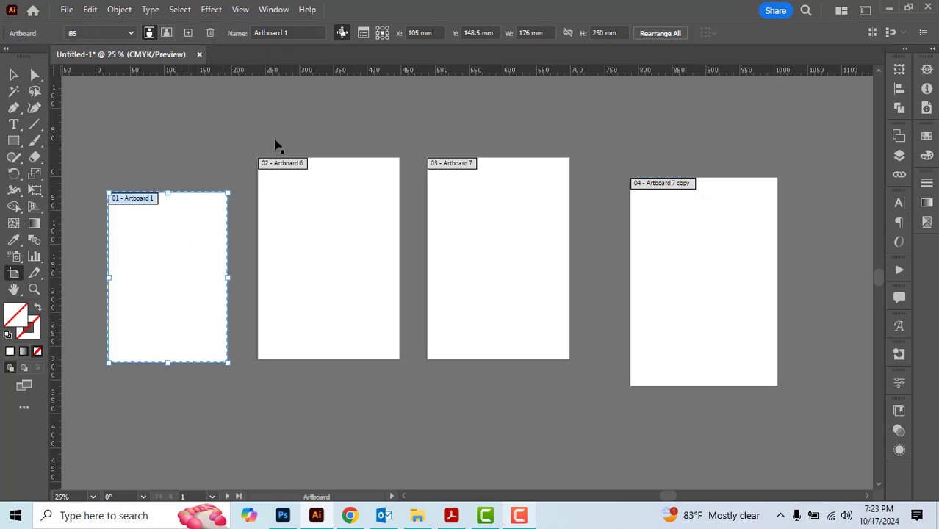
left_click(297, 32)
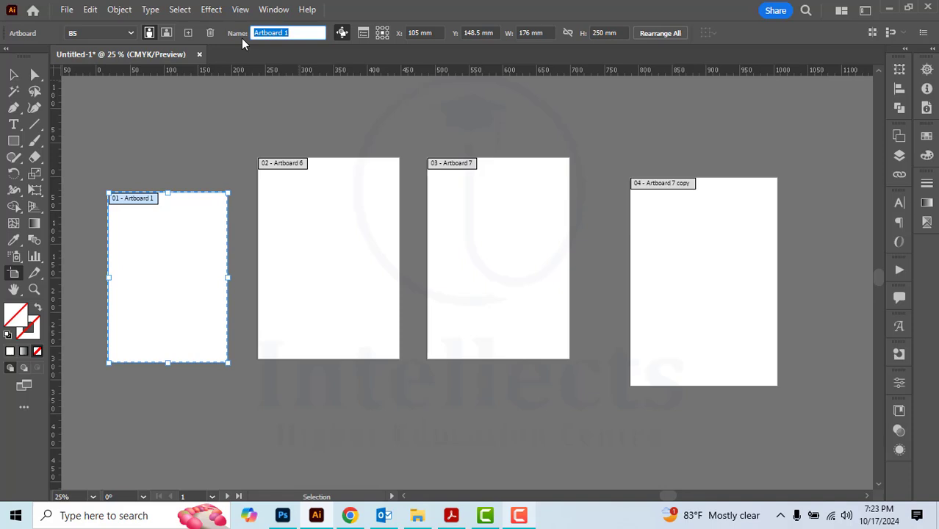
type("12345")
key("Return")
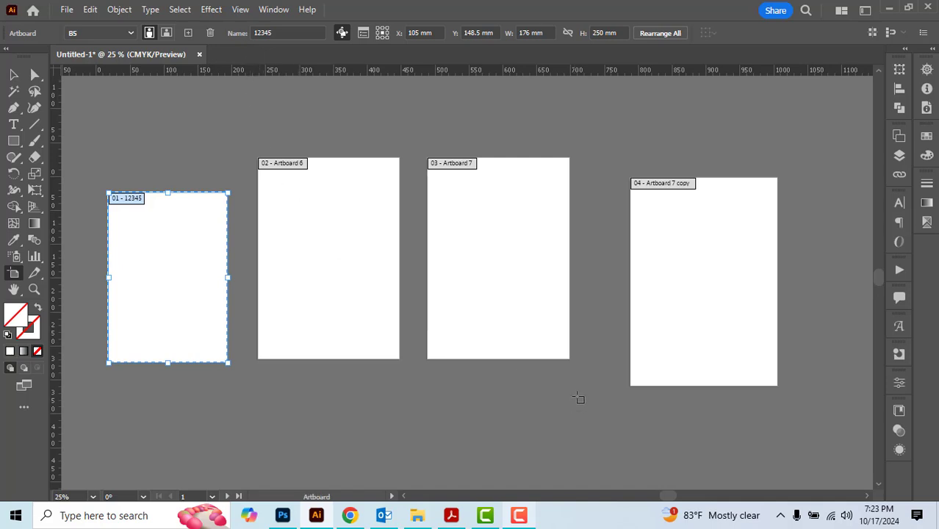
Step: Draw a new artboard about 178 × 210 mm in the empty area below the second and third artboards
scroll(570, 367, "down", 1)
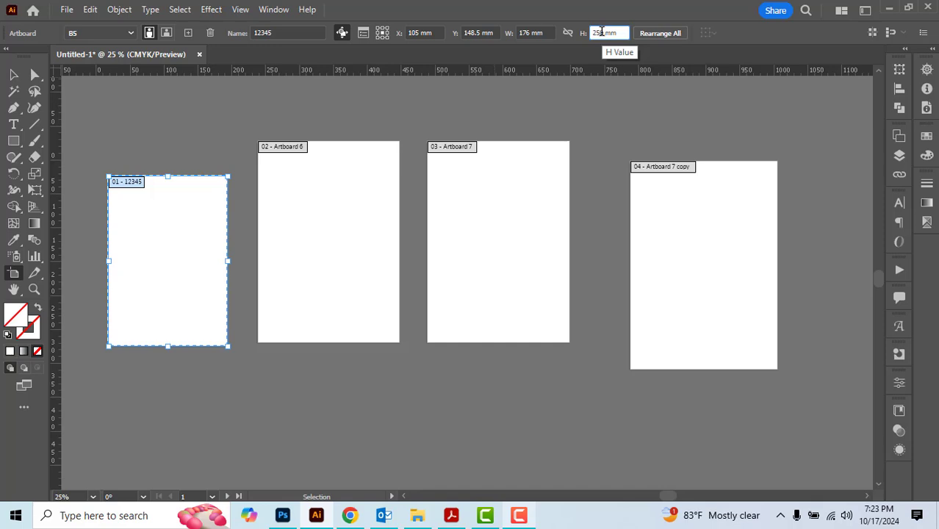
scroll(464, 370, "down", 5)
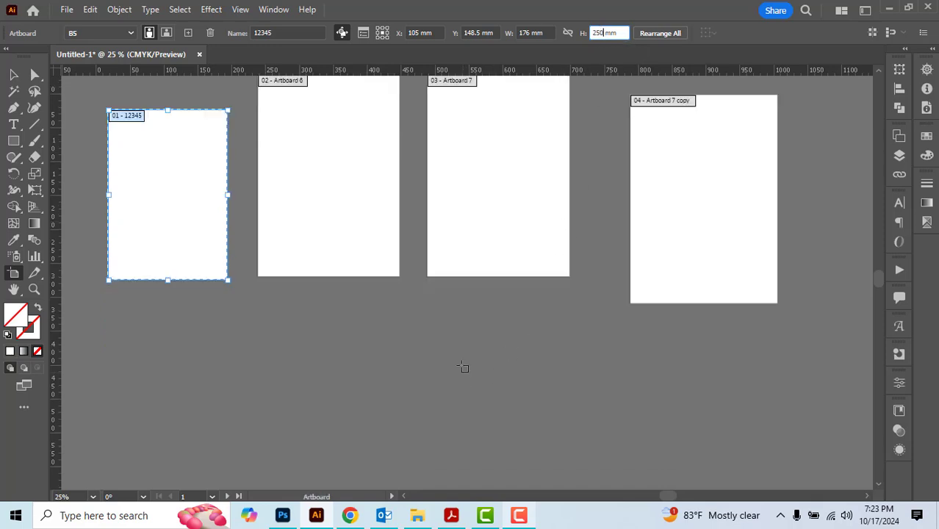
left_click_drag(392, 308, 519, 450)
scroll(514, 378, "down", 1)
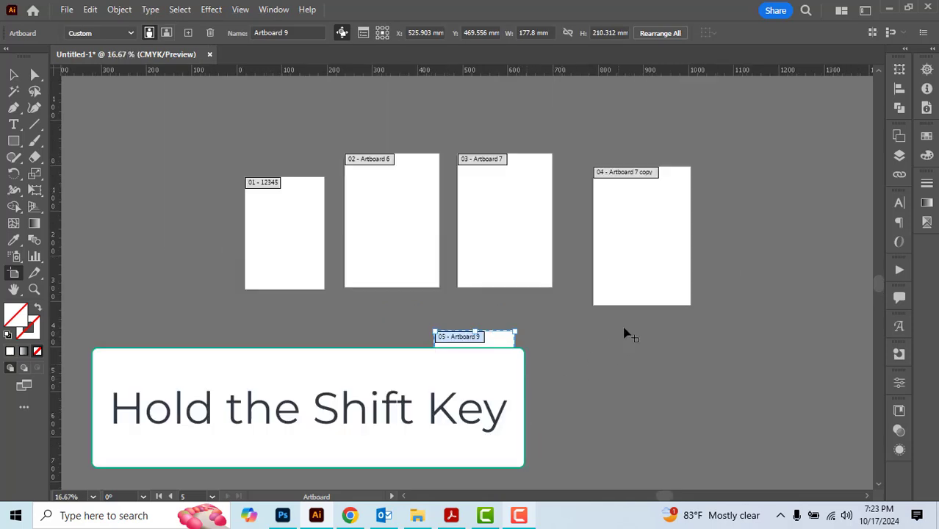
Step: Select every artboard except the first one together and delete them
left_click(651, 283, "shift")
left_click(401, 273, "shift")
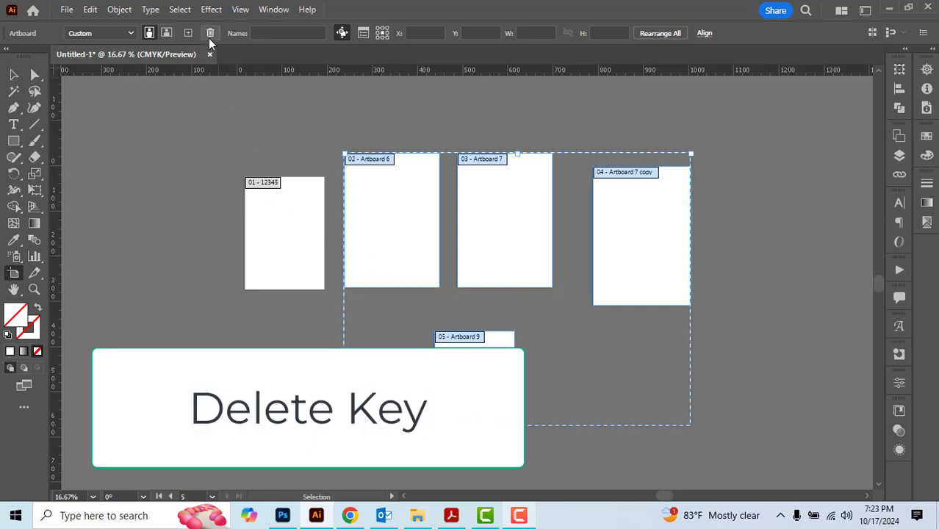
key("Delete")
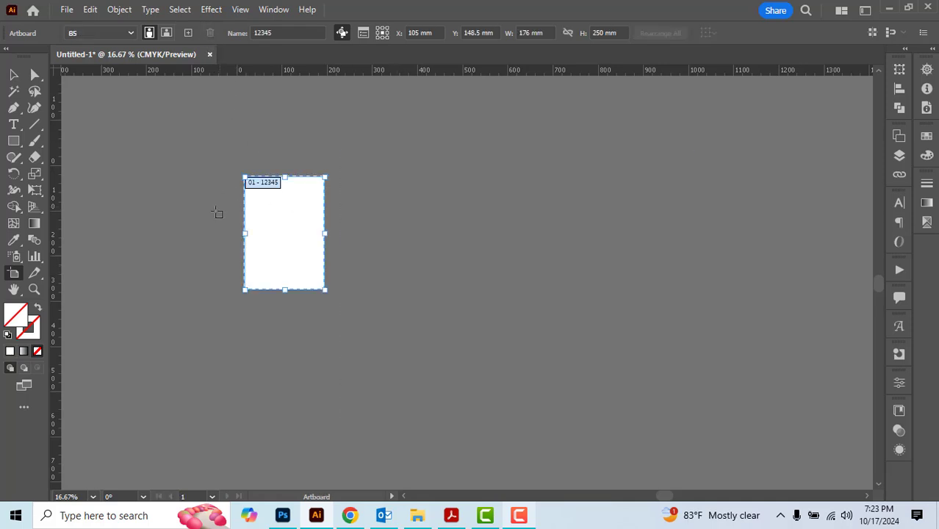
Step: Leave artboard editing for the remaining artboard by switching to the Selection tool
scroll(211, 217, "up", 1)
scroll(211, 217, "up", 1)
left_click_drag(363, 258, 428, 265)
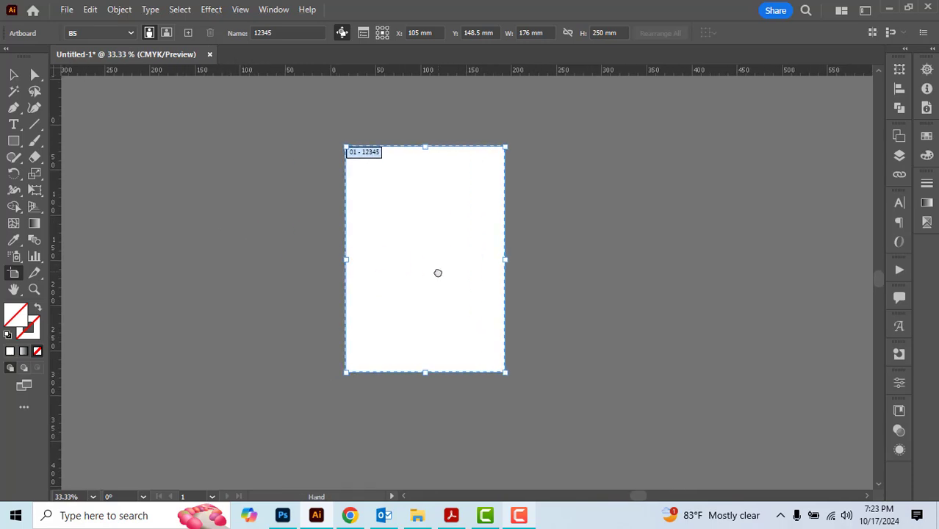
left_click(239, 10)
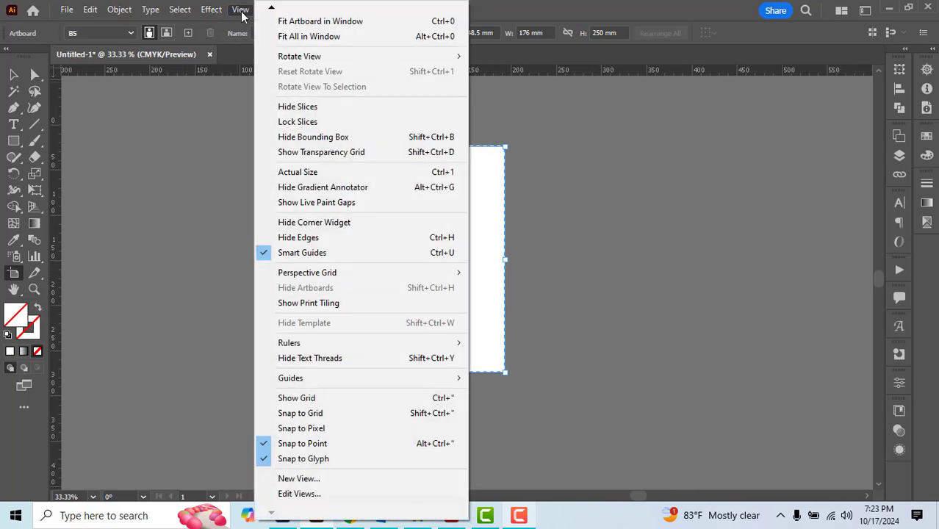
mouse_move(290, 56)
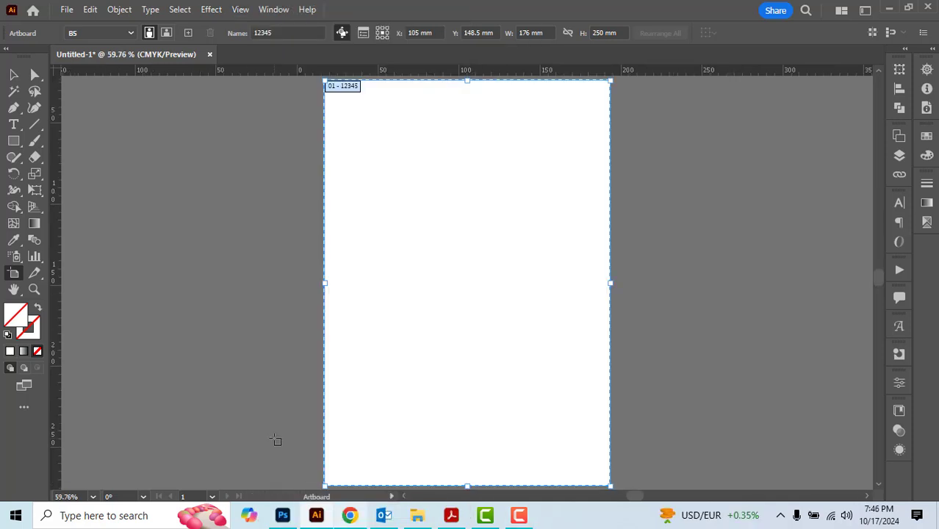
key("v")
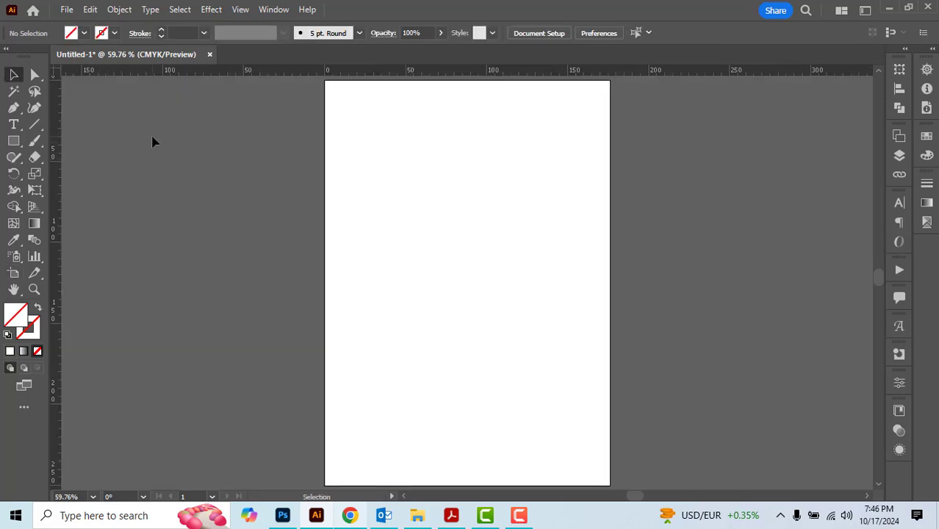
Step: Start saving the document under a new name and choose the Desktop as its location
left_click(66, 10)
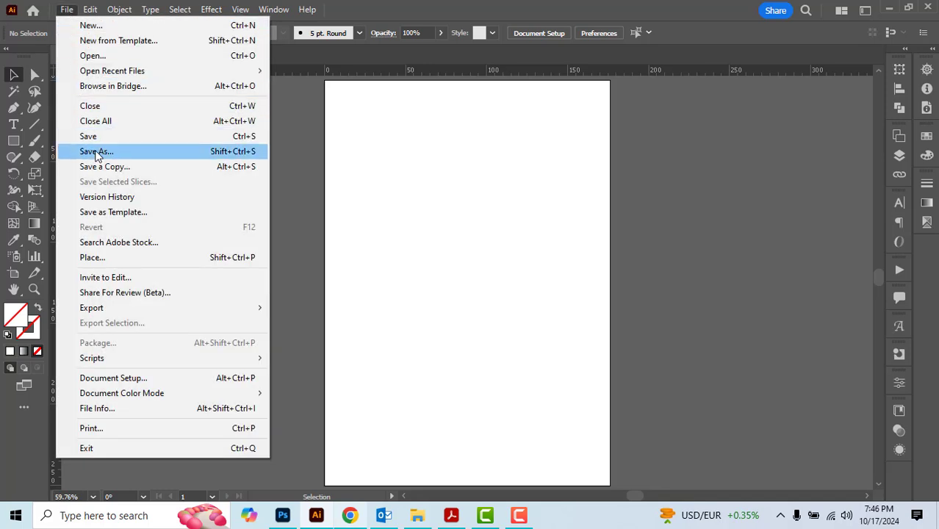
left_click(95, 152)
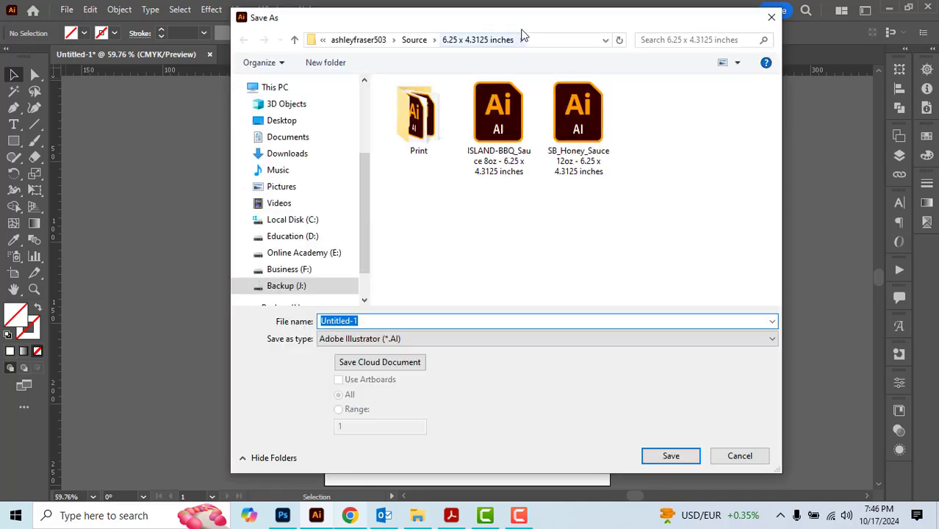
left_click_drag(520, 28, 510, 31)
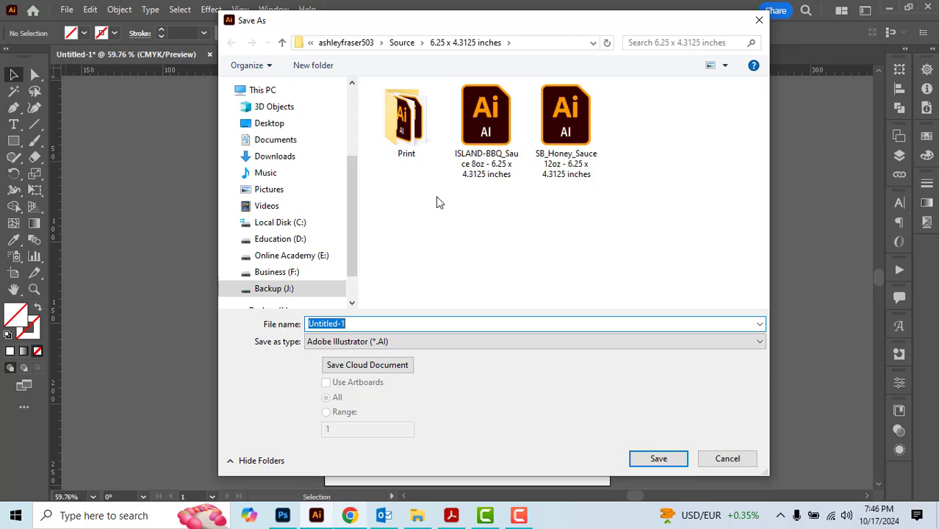
left_click(282, 243)
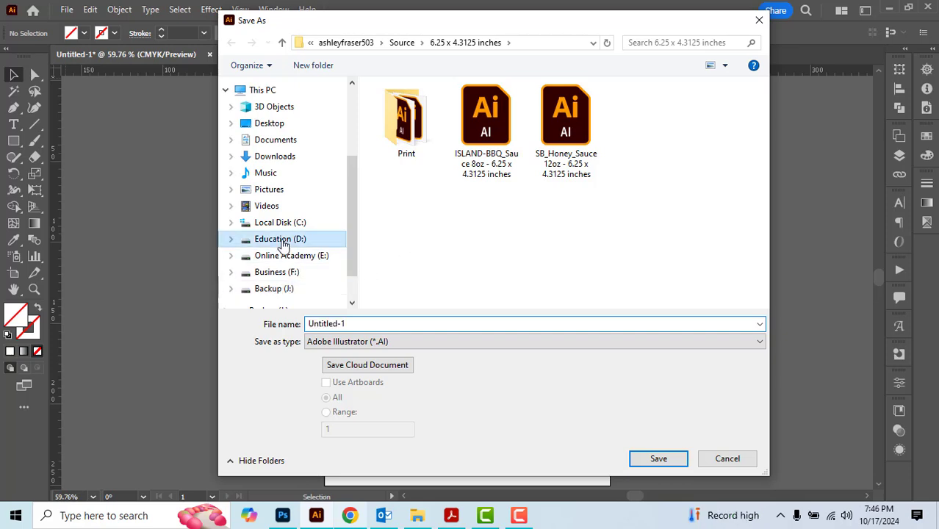
left_click(285, 223)
left_click(292, 255)
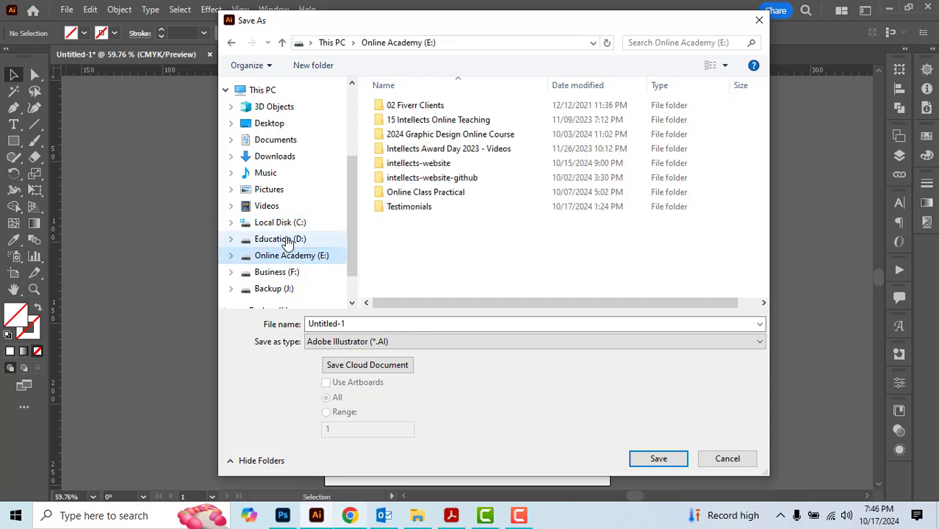
left_click(283, 223)
left_click(272, 125)
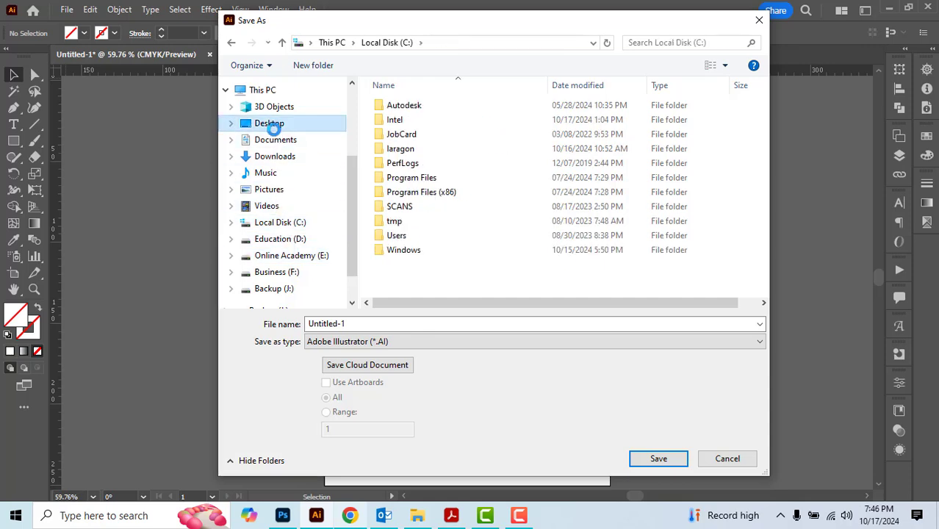
Step: Name the file Artwork, keep the Adobe Illustrator (*.AI) format and proceed with saving
left_click(373, 324)
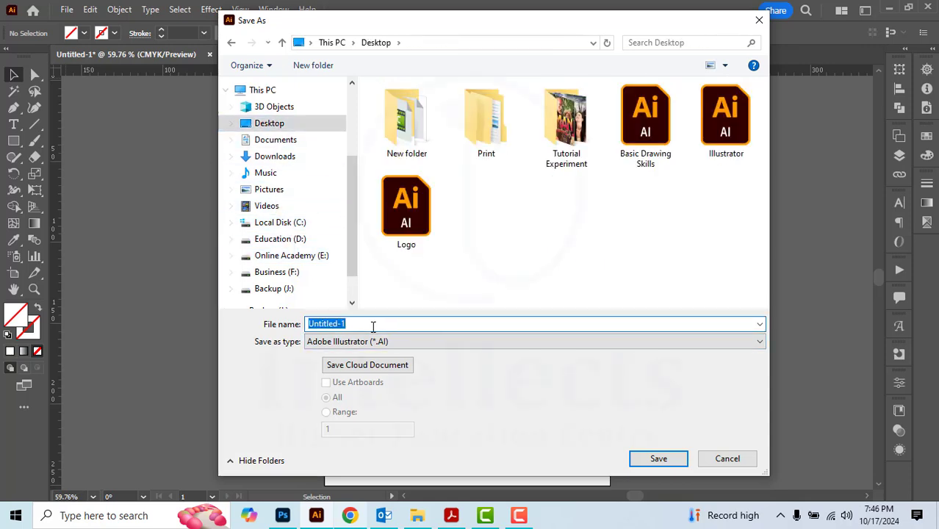
type("Artwork")
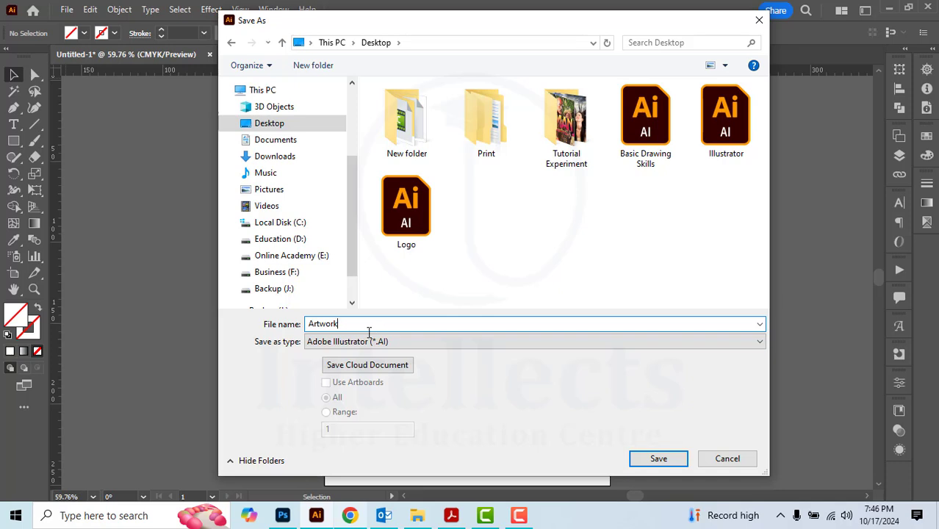
left_click(324, 344)
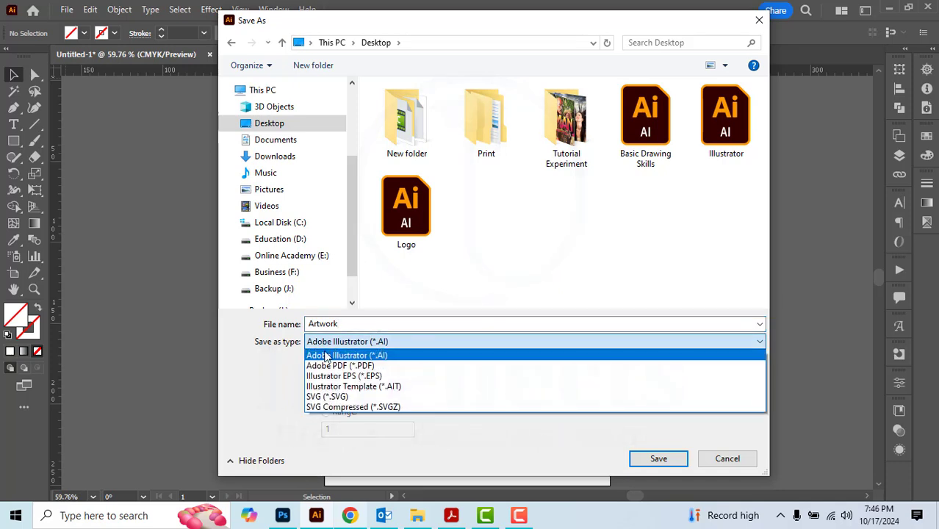
left_click(329, 356)
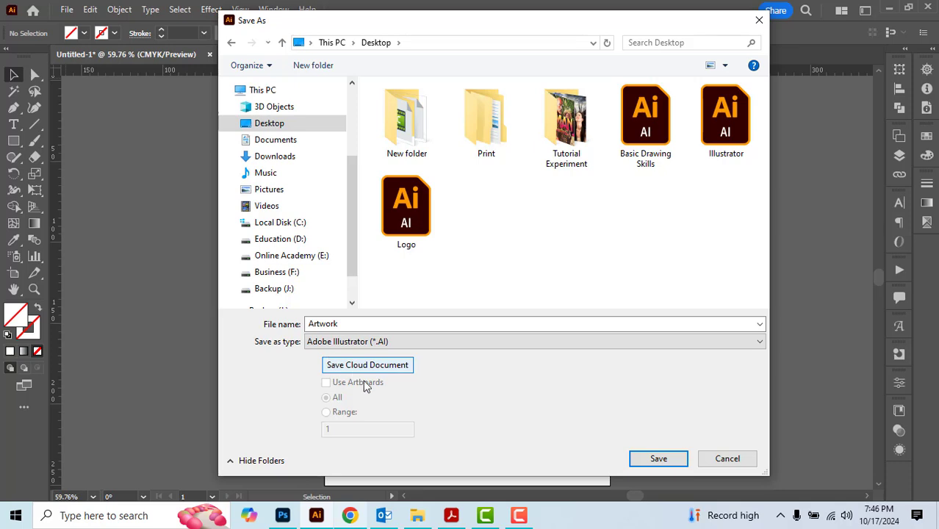
left_click(650, 463)
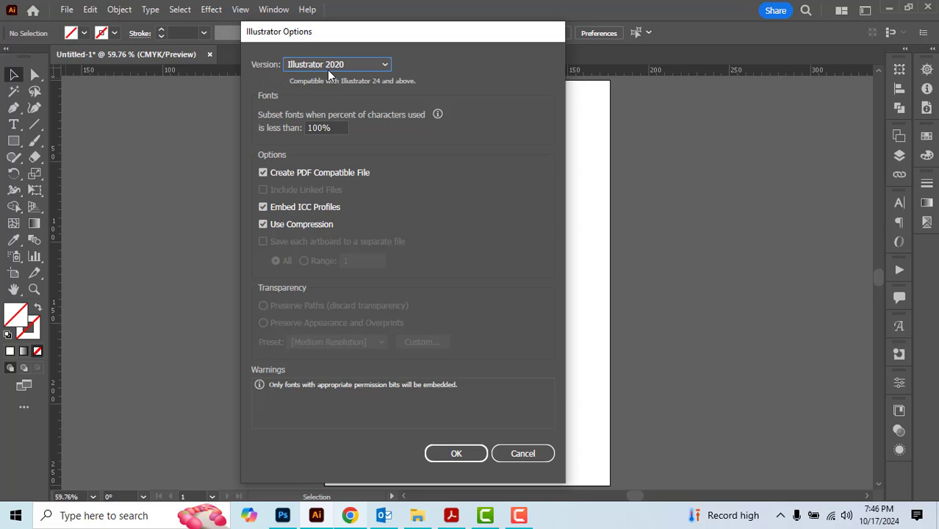
Step: Keep Illustrator 2020 as the file version and confirm the save options
left_click(386, 67)
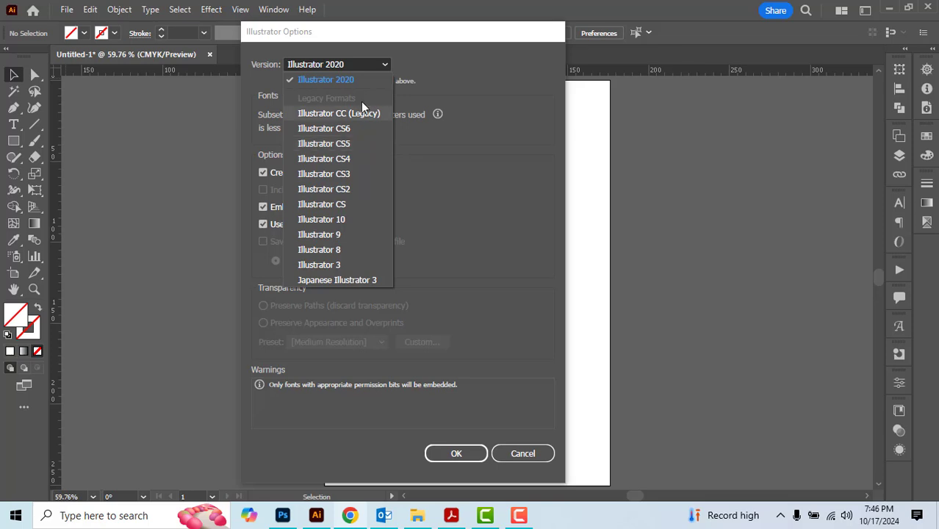
left_click(355, 83)
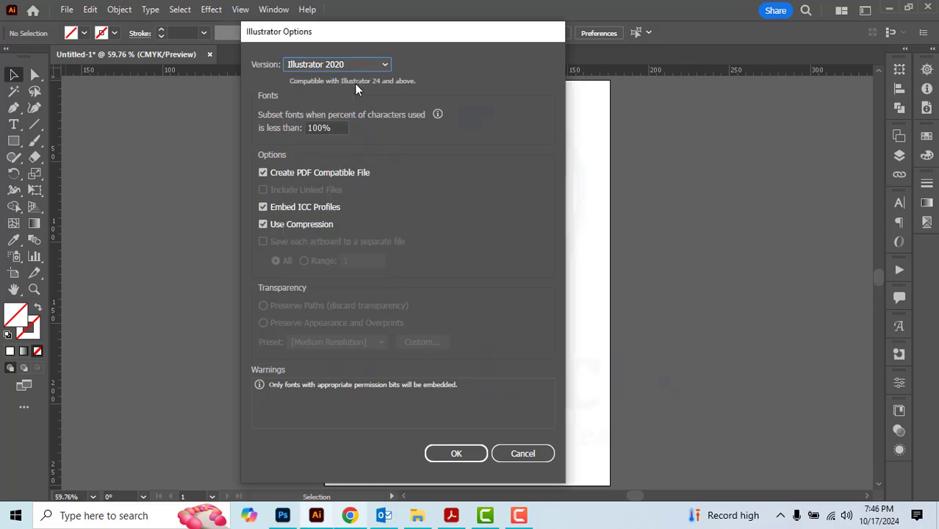
left_click(448, 451)
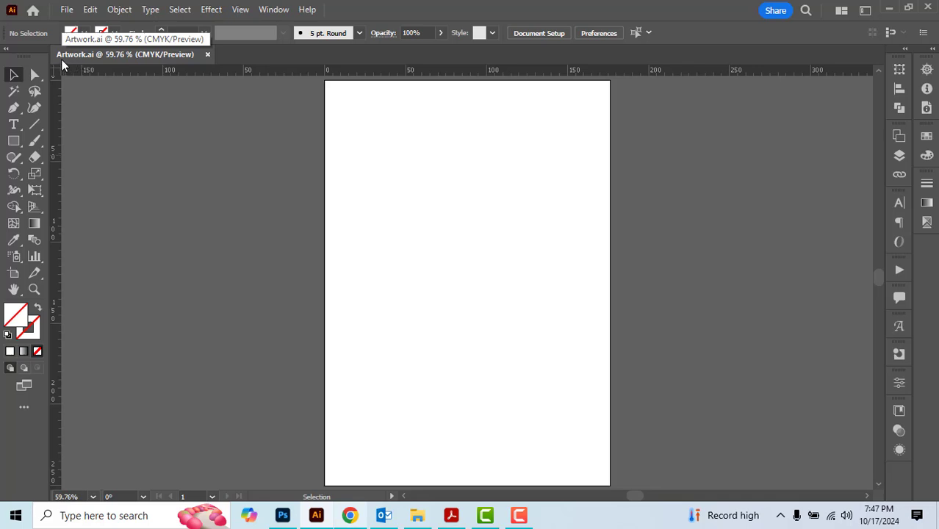
Step: Close the saved document and reopen the Artwork file from the Desktop
left_click(207, 55)
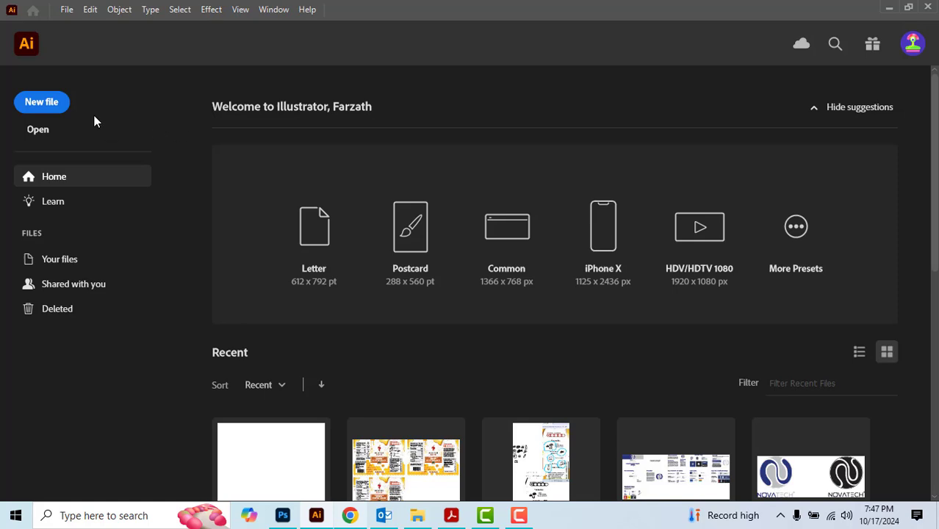
left_click(69, 11)
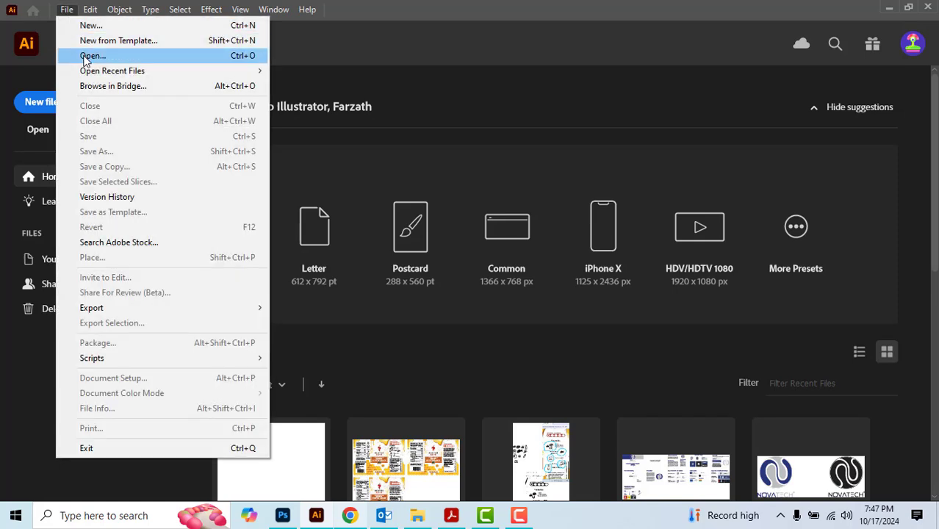
left_click(90, 56)
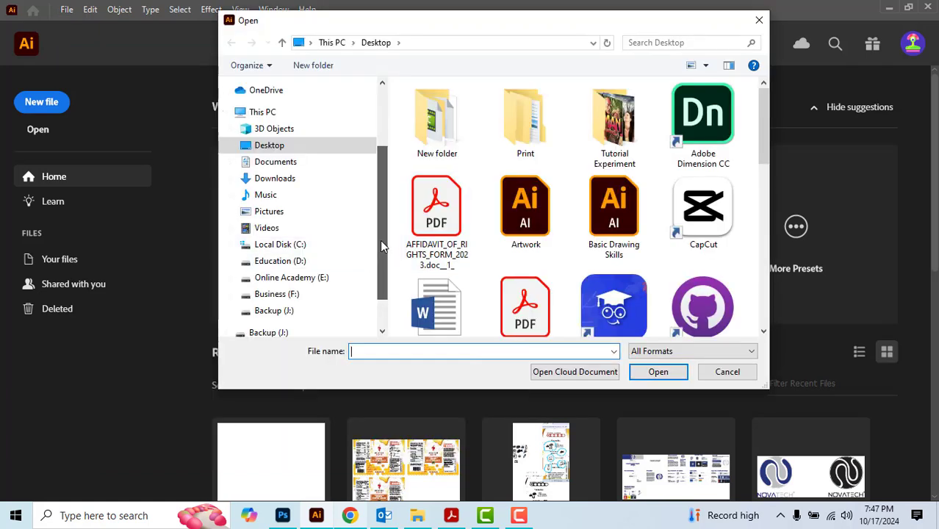
left_click(295, 149)
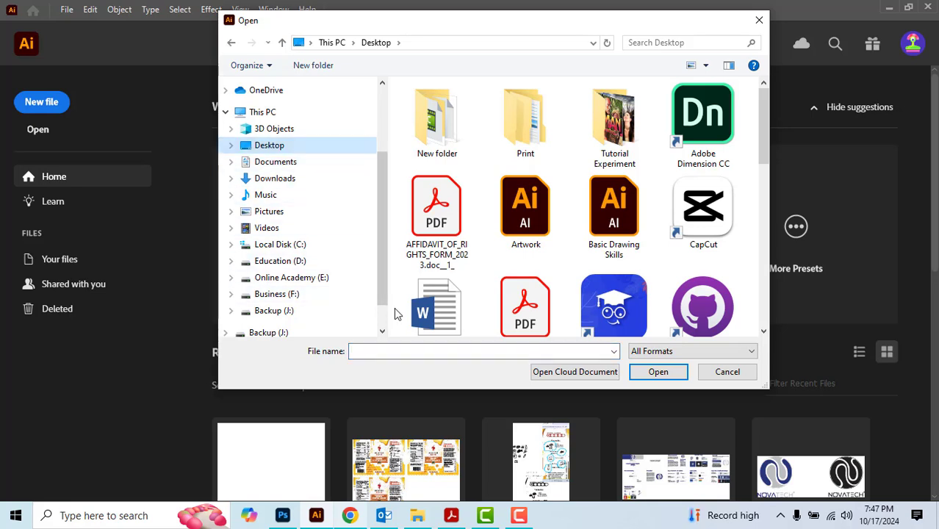
left_click(526, 212)
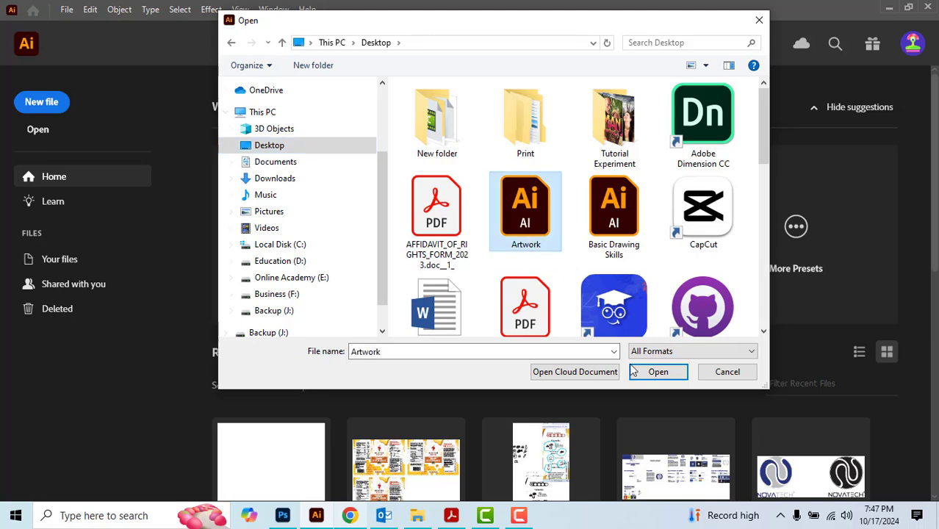
left_click(661, 376)
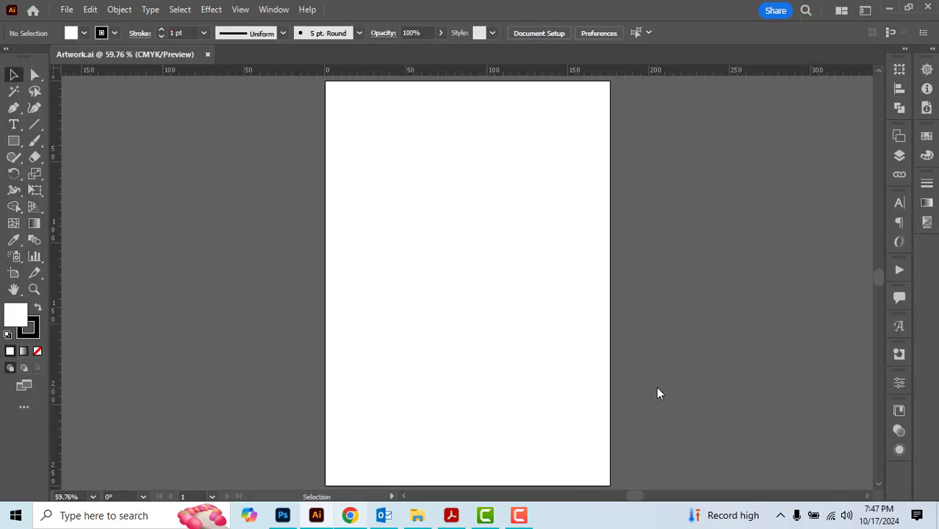